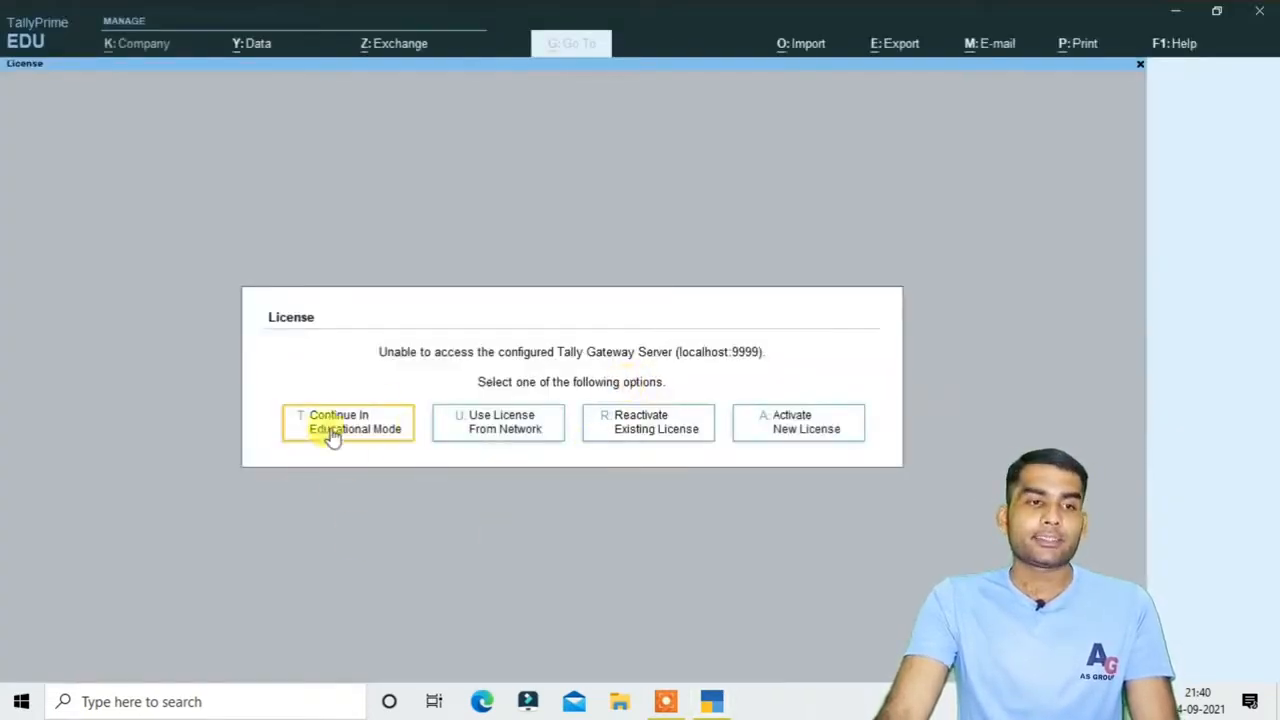
# Choose 'Continue In Educational Mode' on the licence prompt
pyautogui.click(366, 432)
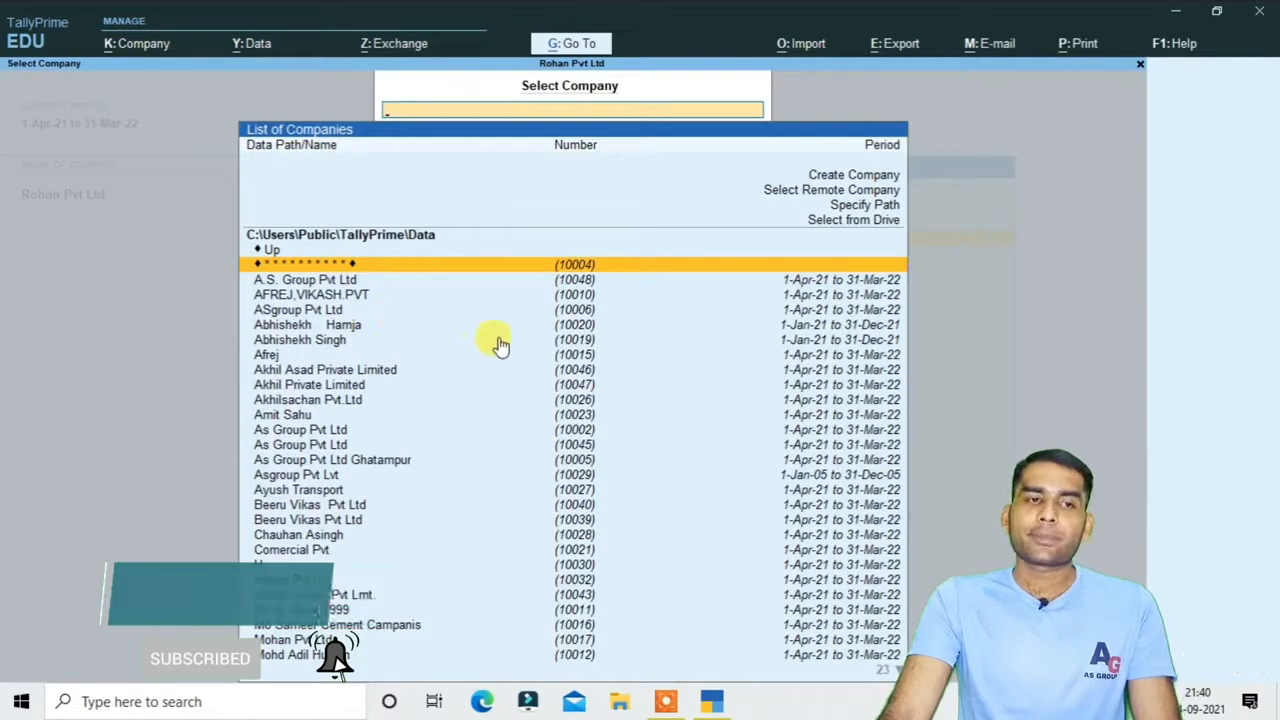
# Browse the List of Companies and select the company numbered 10004
pyautogui.press('Down')
pyautogui.press('Down')
pyautogui.press('Down')
pyautogui.press('Down')
pyautogui.press('Down')
pyautogui.press('Down')
pyautogui.press('Down')
pyautogui.press('Down')
pyautogui.press('Down')
pyautogui.press('Down')
pyautogui.press('Down')
pyautogui.press('Down')
pyautogui.press('Down')
pyautogui.press('Down')
pyautogui.press('Down')
pyautogui.press('Down')
pyautogui.press('Down')
pyautogui.press('Down')
pyautogui.press('Down')
pyautogui.press('Down')
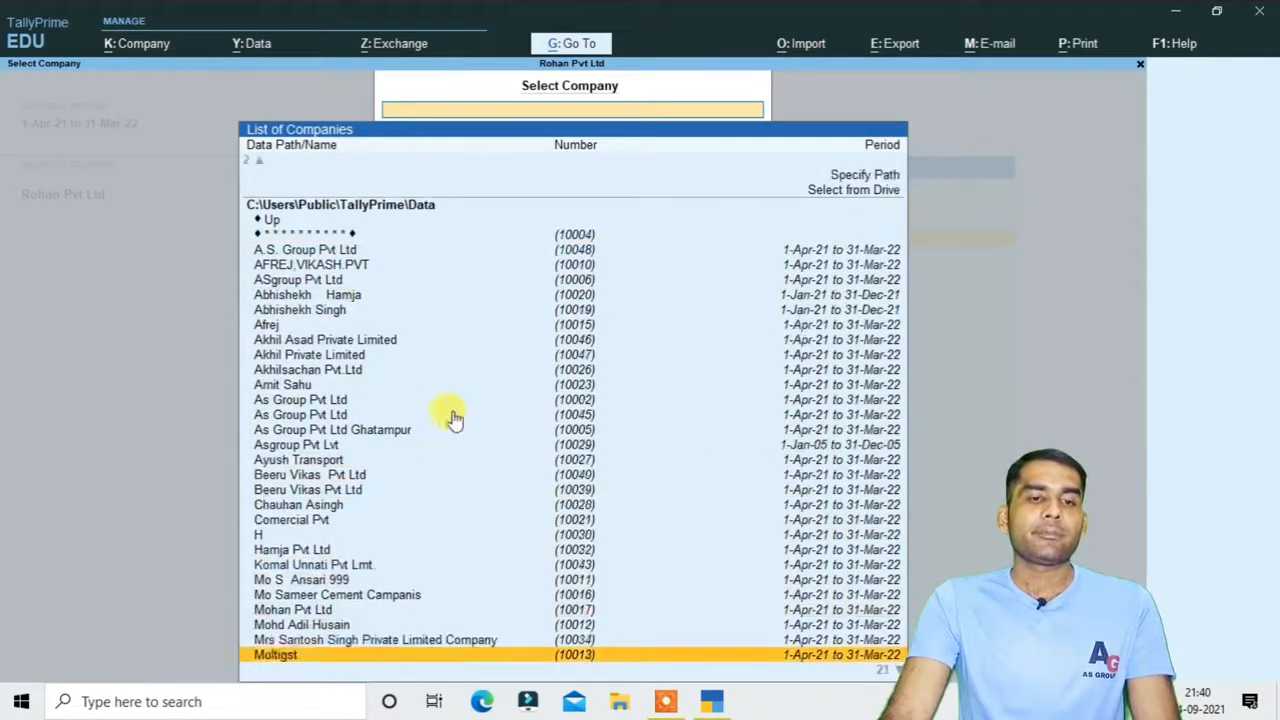
pyautogui.press('Down')
pyautogui.press('Down')
pyautogui.press('Down')
pyautogui.press('Down')
pyautogui.press('Down')
pyautogui.press('Down')
pyautogui.press('Down')
pyautogui.press('Down')
pyautogui.press('Down')
pyautogui.press('Down')
pyautogui.press('Down')
pyautogui.press('Down')
pyautogui.press('Down')
pyautogui.press('Down')
pyautogui.press('Down')
pyautogui.press('Down')
pyautogui.press('Up')
pyautogui.press('Up')
pyautogui.press('Up')
pyautogui.press('Up')
pyautogui.press('Up')
pyautogui.press('Up')
pyautogui.press('Up')
pyautogui.press('Up')
pyautogui.press('Up')
pyautogui.press('Up')
pyautogui.press('Up')
pyautogui.press('Up')
pyautogui.press('Up')
pyautogui.press('Up')
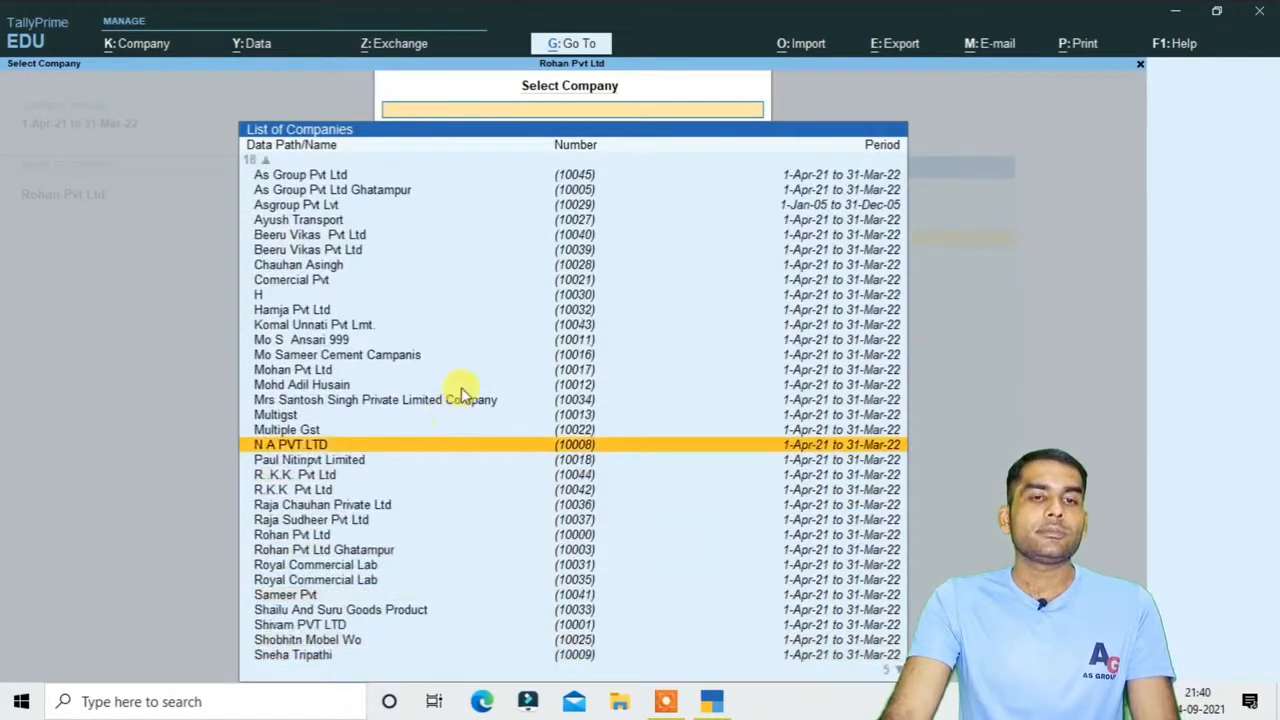
pyautogui.press('Up')
pyautogui.press('Up')
pyautogui.press('Up')
pyautogui.press('Up')
pyautogui.press('Up')
pyautogui.press('Up')
pyautogui.press('Up')
pyautogui.press('Up')
pyautogui.scroll(-1, 890, 677)
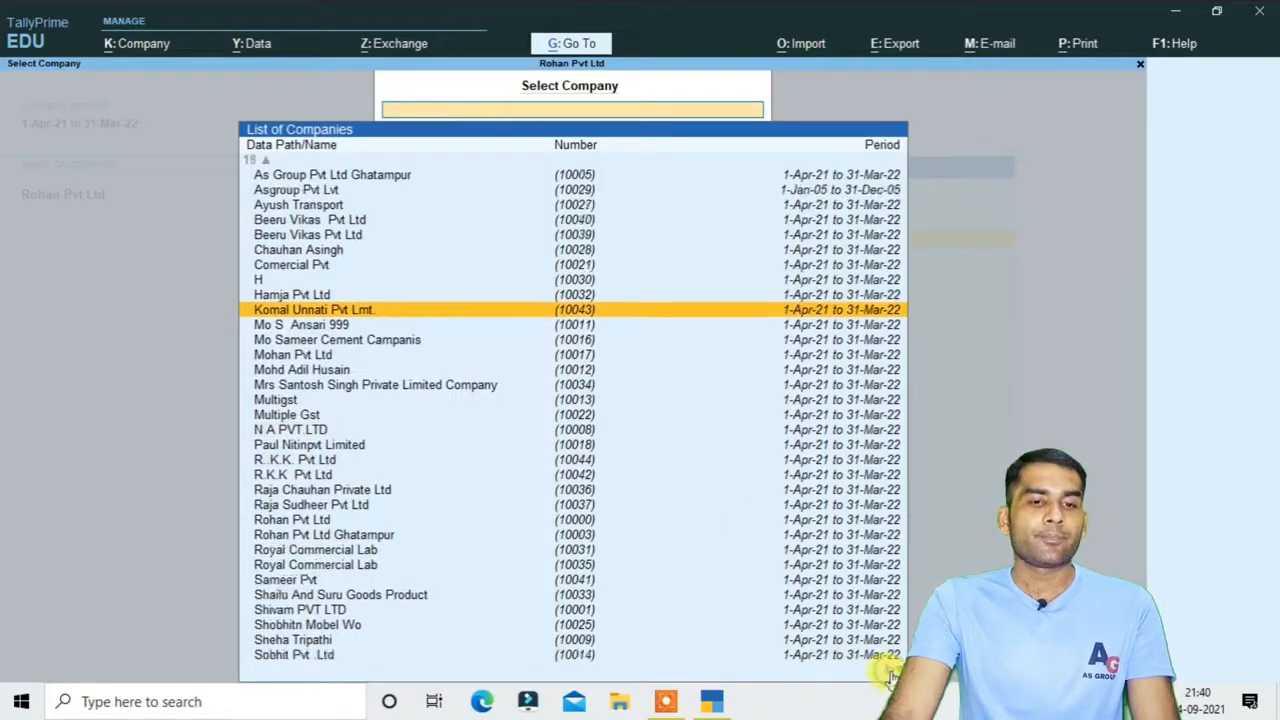
pyautogui.press('Up')
pyautogui.press('Up')
pyautogui.press('Up')
pyautogui.press('Up')
pyautogui.press('Up')
pyautogui.press('Up')
pyautogui.press('Up')
pyautogui.press('Up')
pyautogui.press('Up')
pyautogui.press('Up')
pyautogui.press('Up')
pyautogui.press('Up')
pyautogui.press('Up')
pyautogui.press('Up')
pyautogui.press('Up')
pyautogui.press('Up')
pyautogui.press('Up')
pyautogui.press('Up')
pyautogui.press('Up')
pyautogui.press('Up')
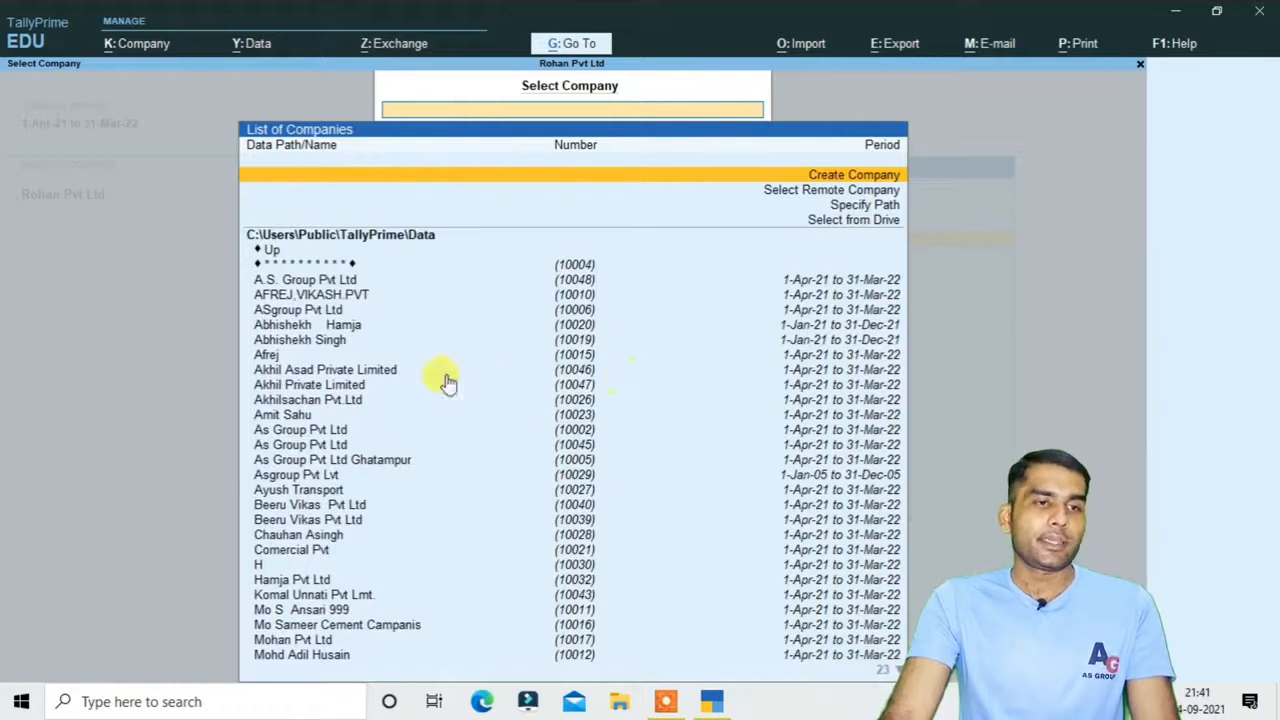
pyautogui.click(283, 264)
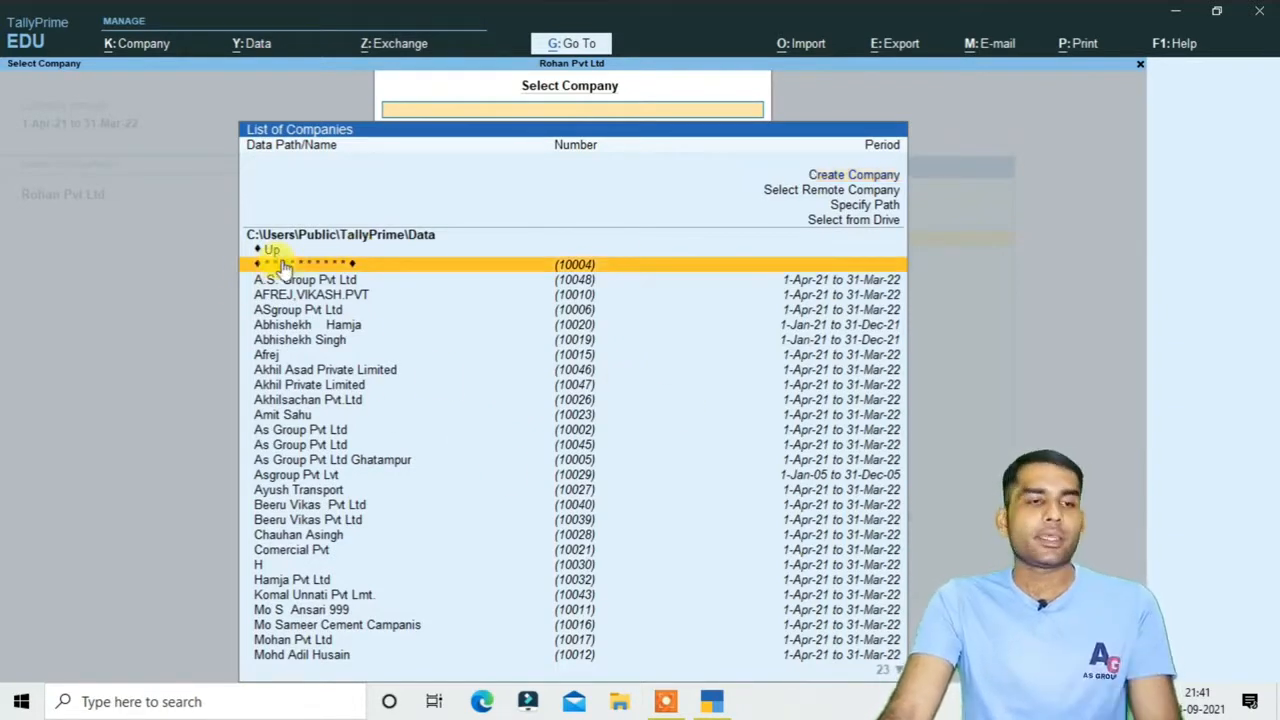
# Open company 10004 and submit its TallyVault password to load A.S Group Pvt
pyautogui.press('Return')
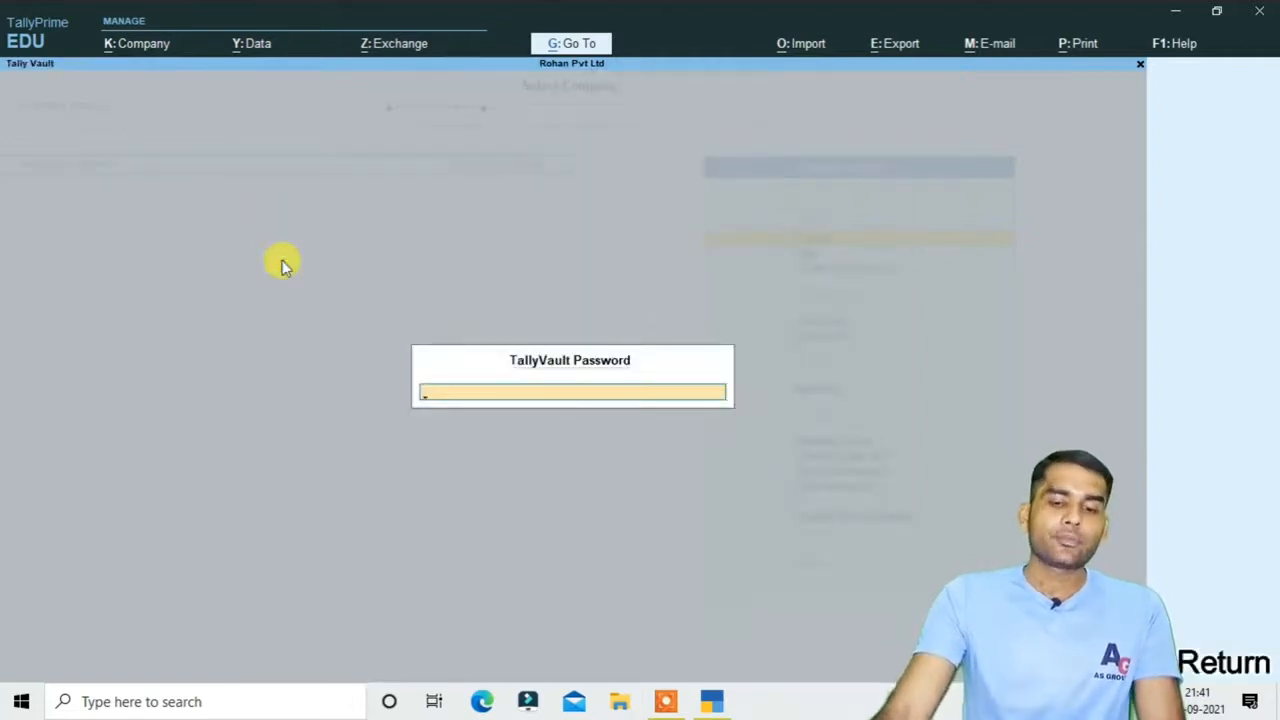
pyautogui.write('1234')
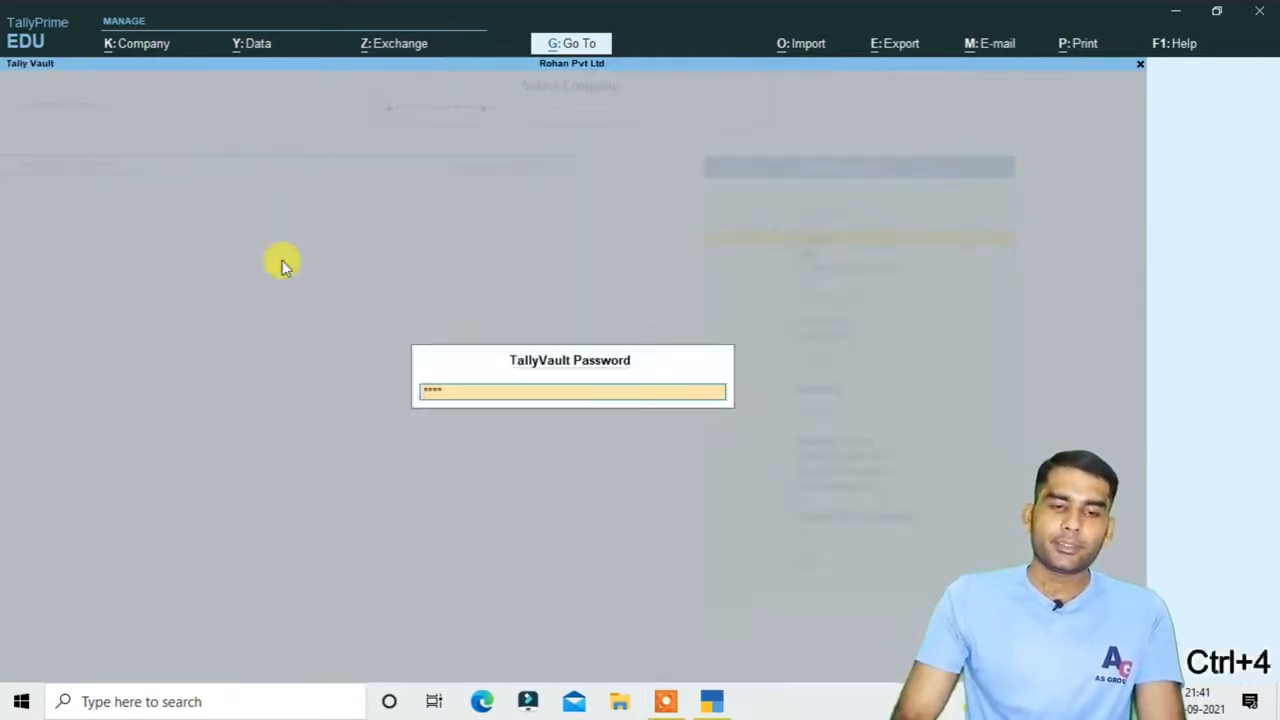
pyautogui.press('Return')
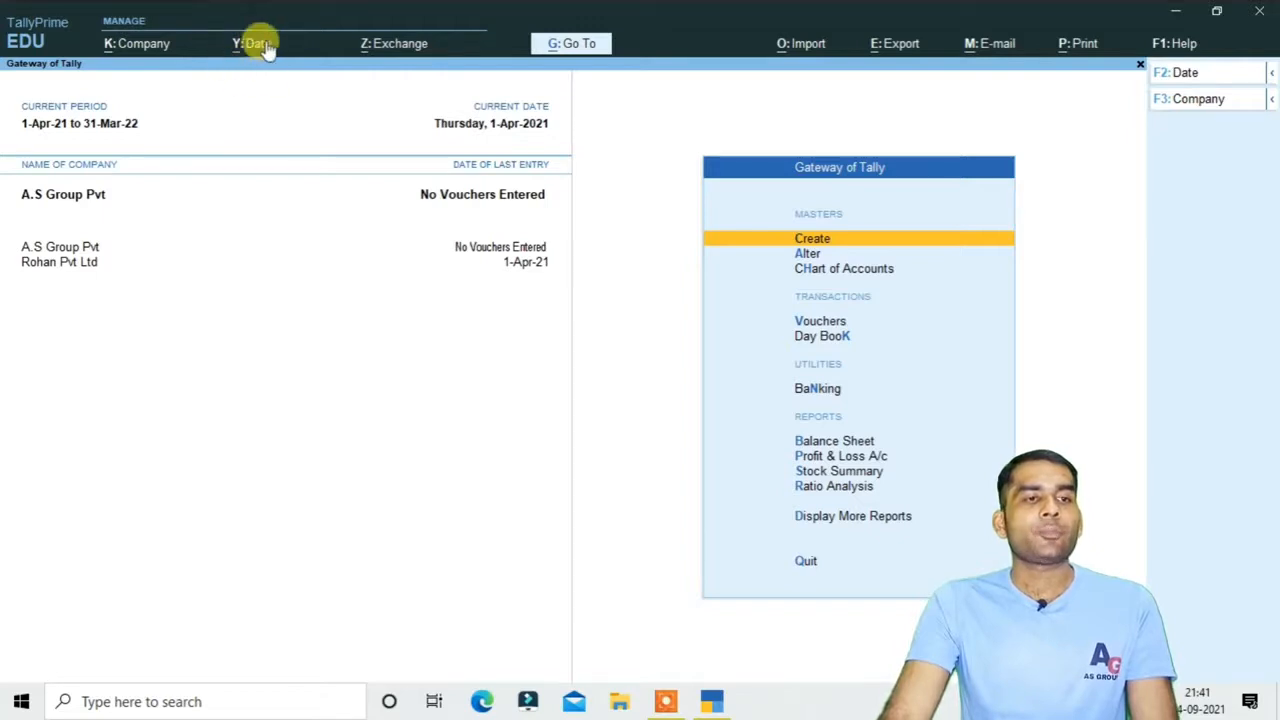
# Open the Data menu with Alt+Y
pyautogui.press('alt')
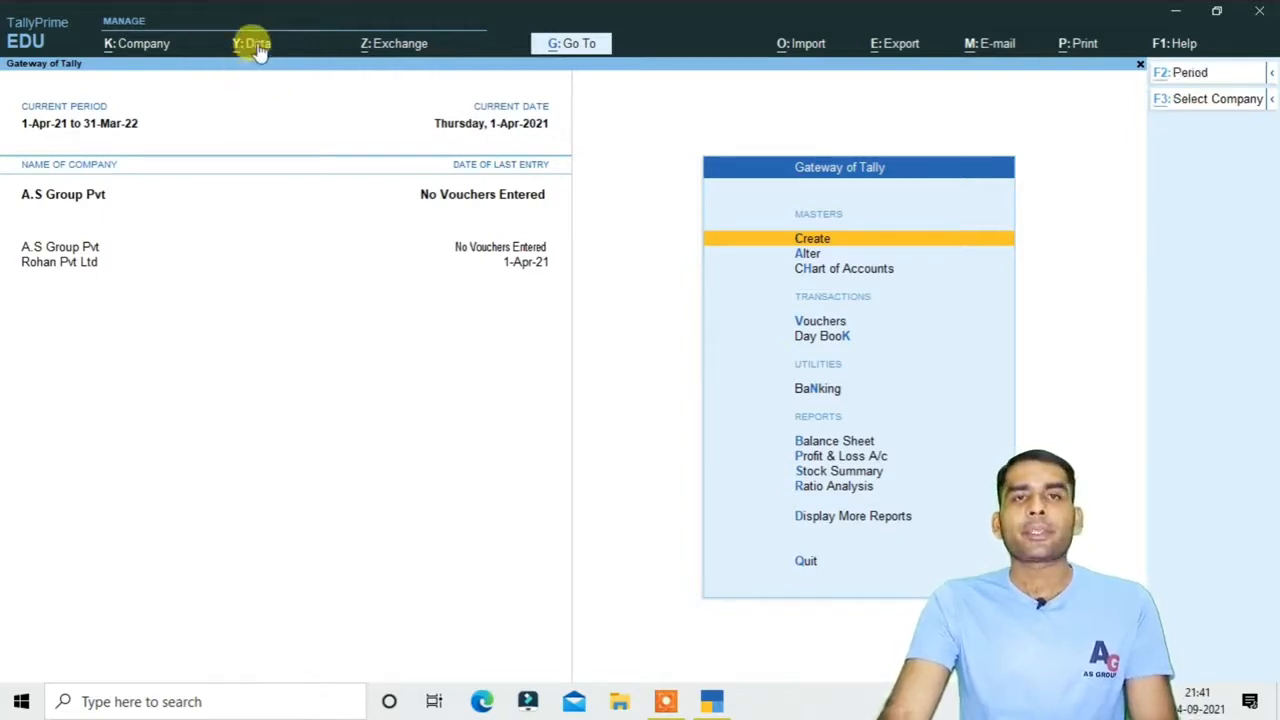
pyautogui.hotkey('alt', 'y')
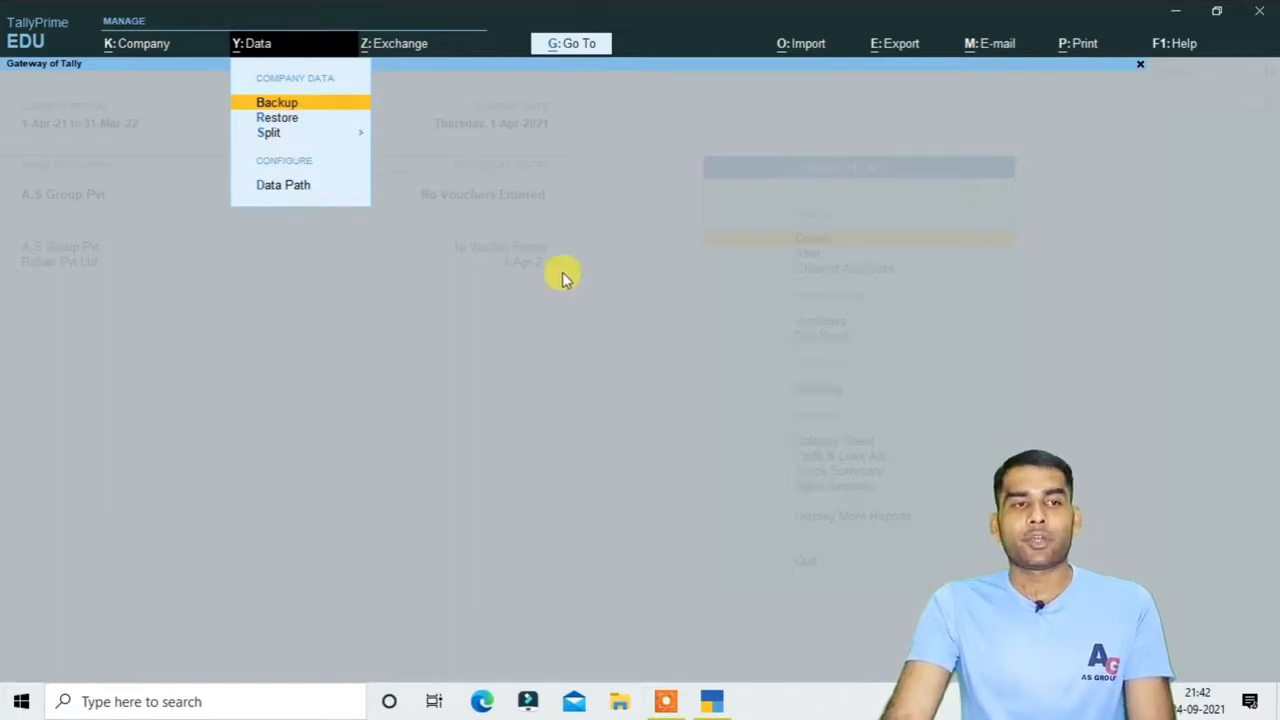
# Check the Data Path configuration, close it, and minimise TallyPrime to show the desktop
pyautogui.click(297, 186)
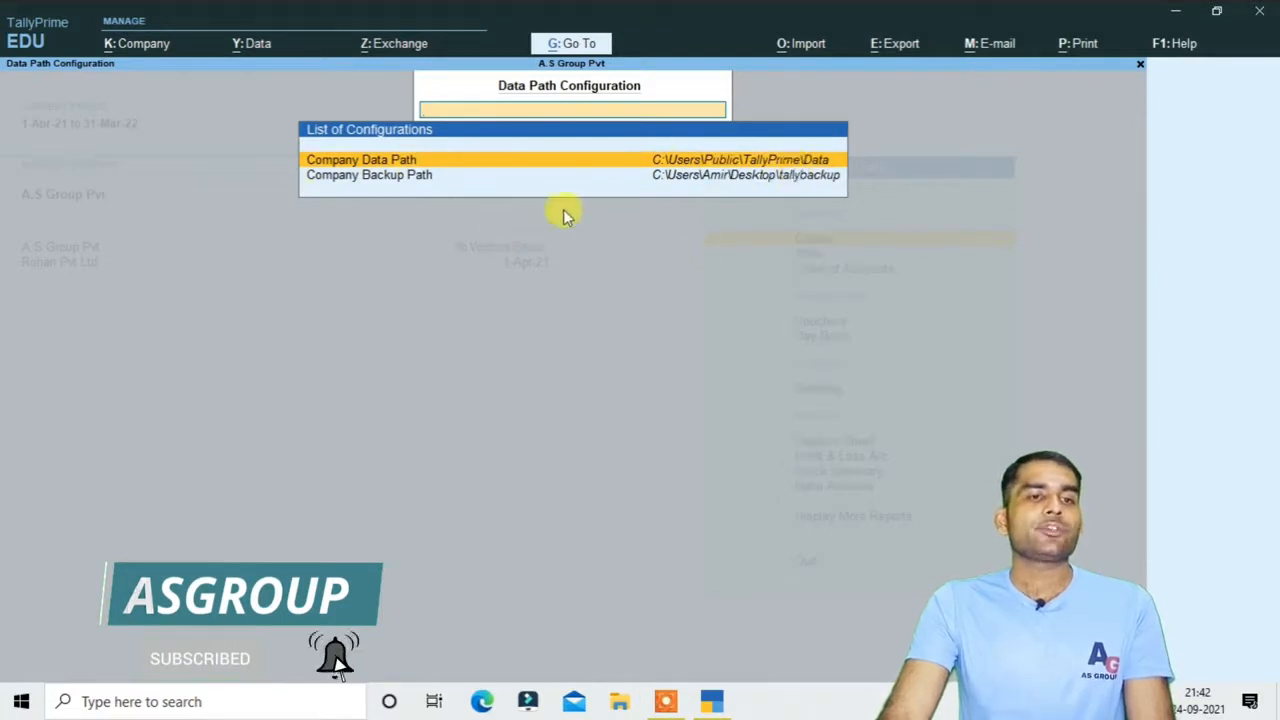
pyautogui.hotkey('ctrl', 'Escape')
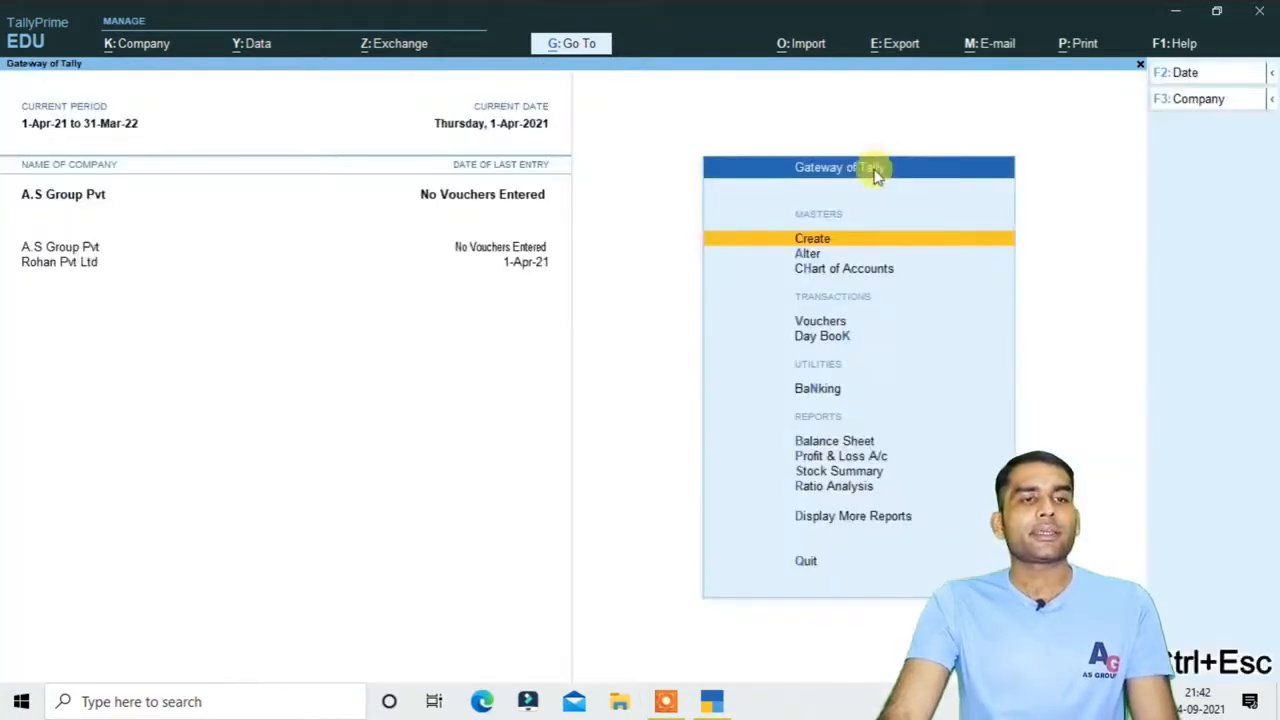
pyautogui.click(1174, 12)
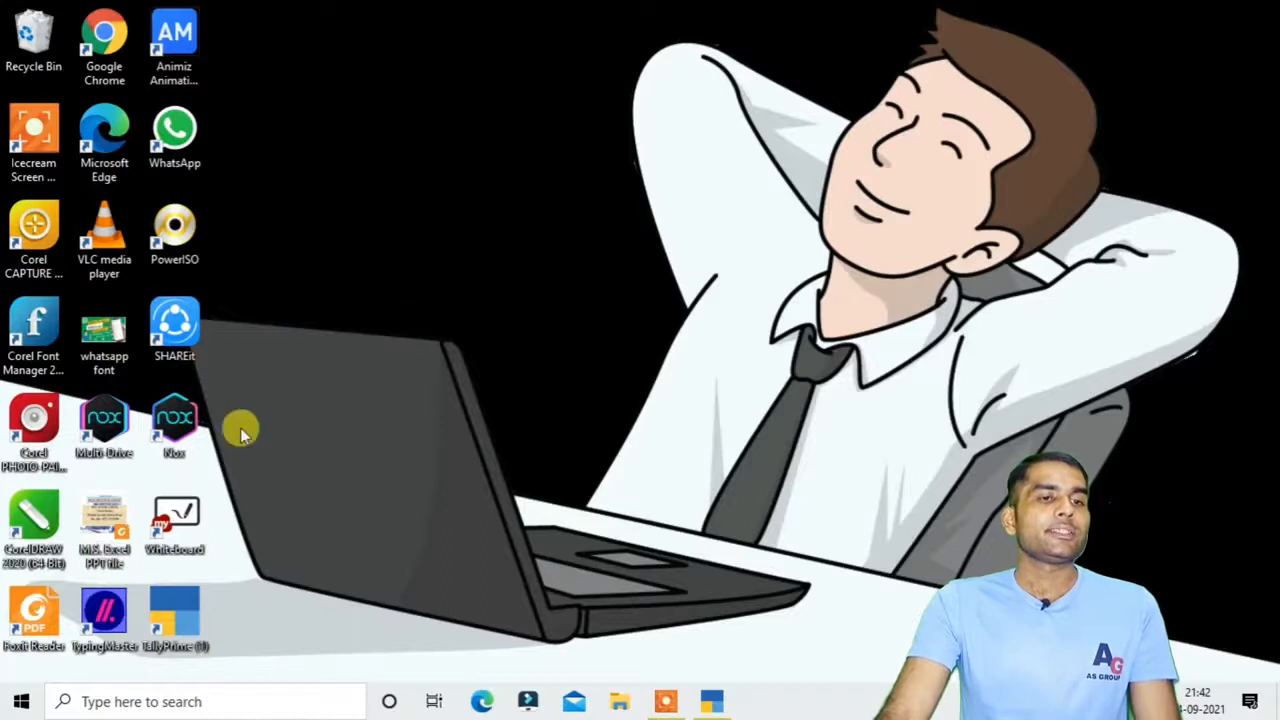
# Create a new desktop folder named 'tallyprime backup'
pyautogui.rightClick(413, 133)
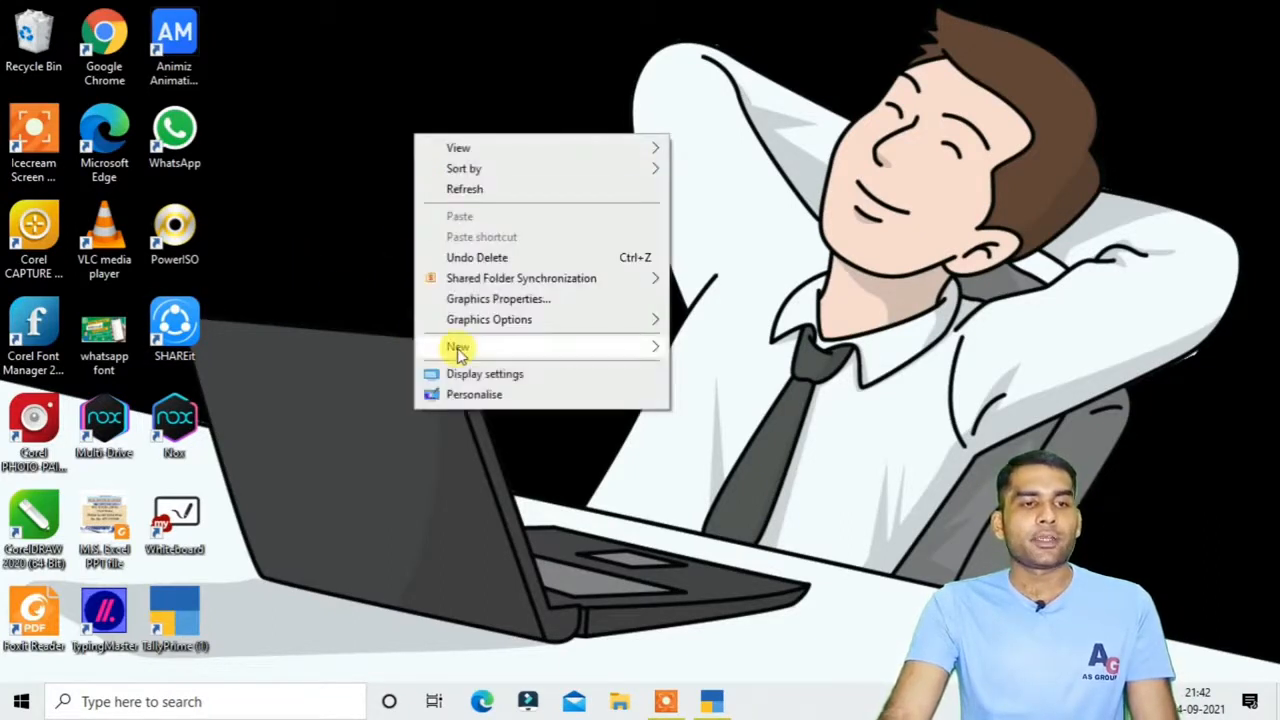
pyautogui.moveTo(646, 349)
pyautogui.click(690, 352)
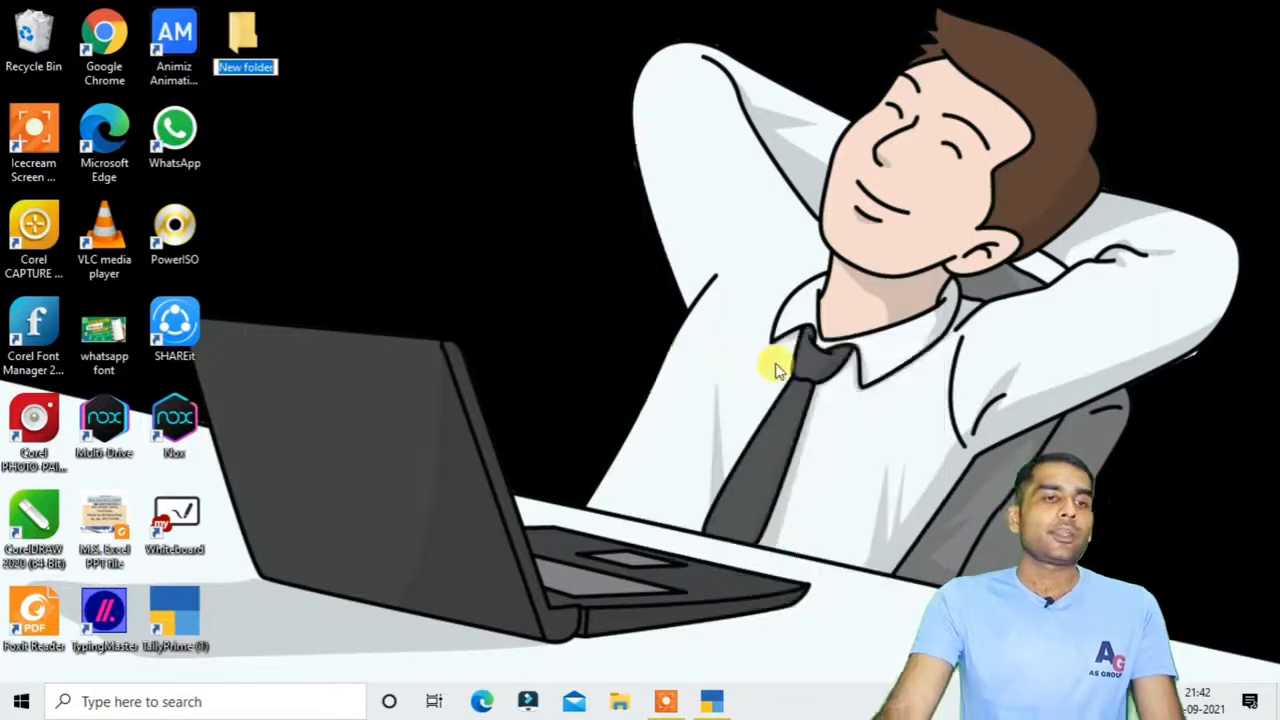
pyautogui.write('tall')
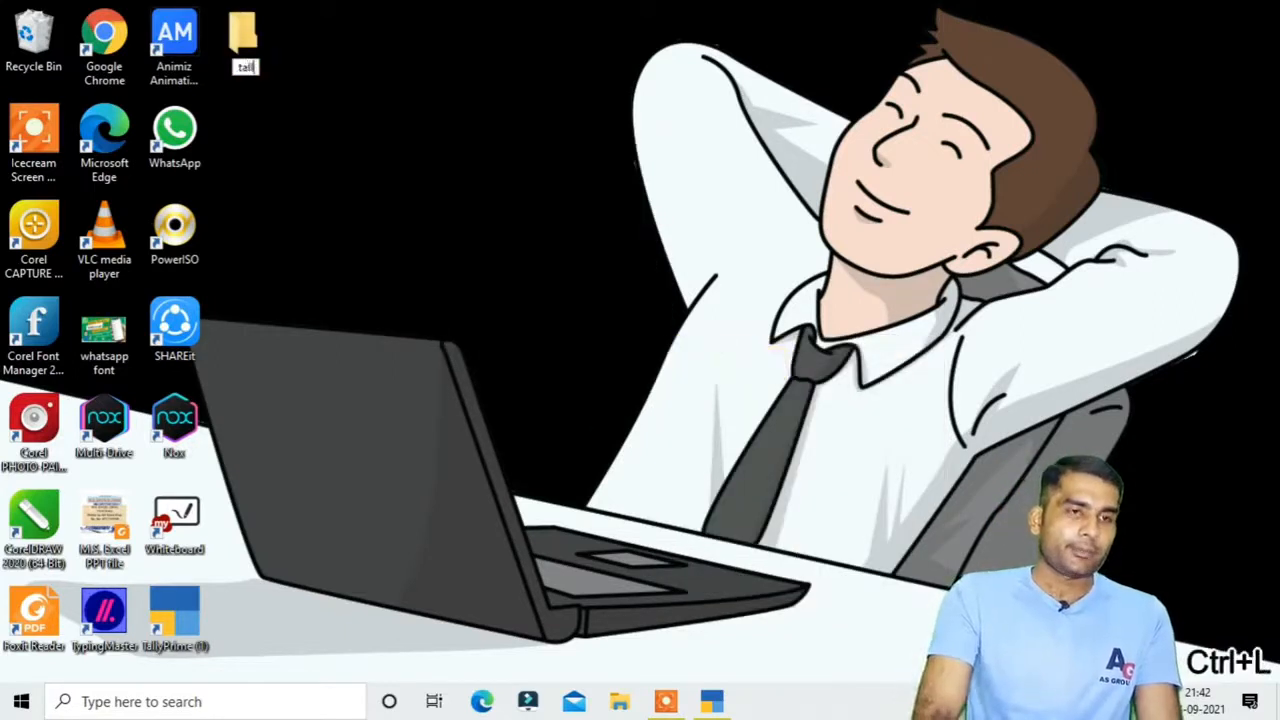
pyautogui.write('yprim')
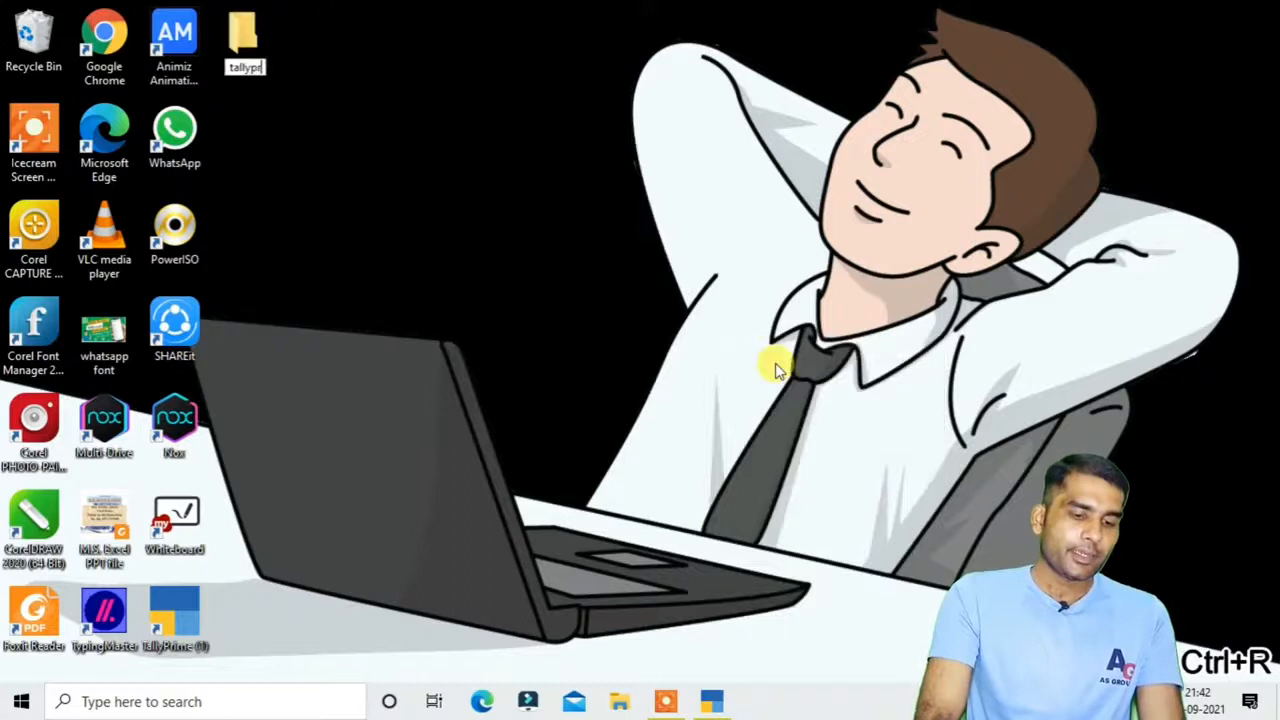
pyautogui.write('e ba')
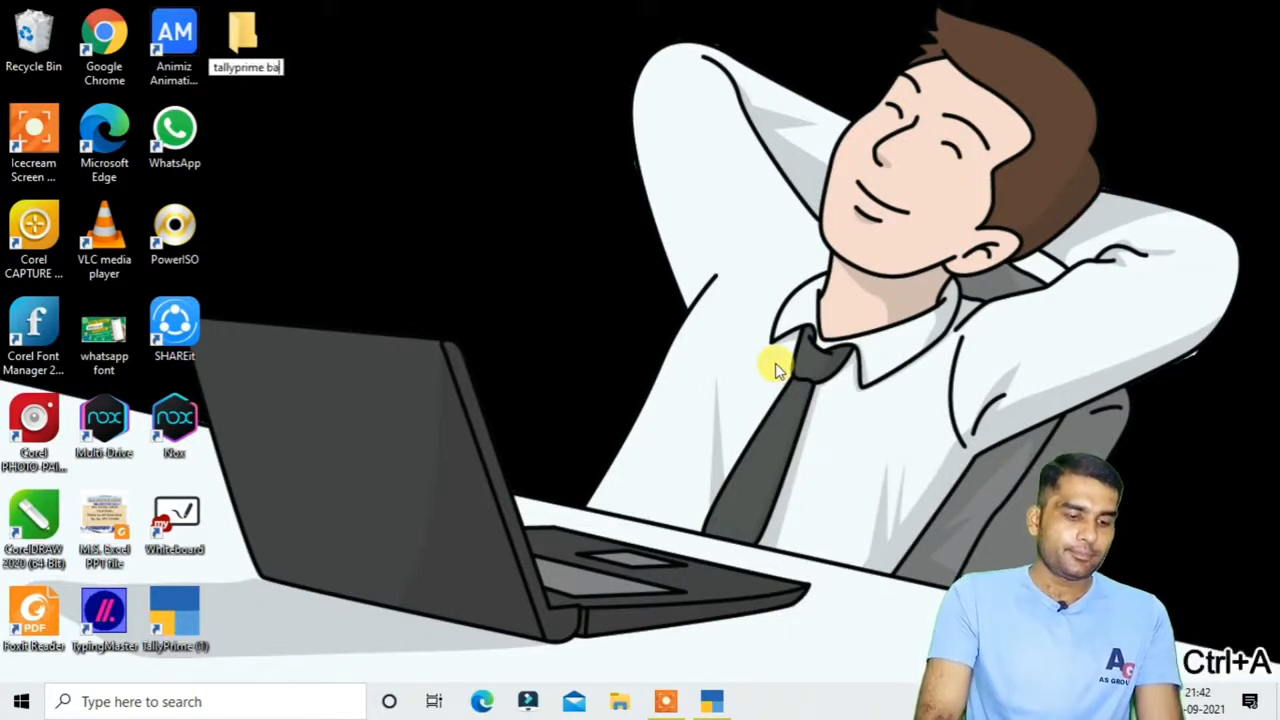
pyautogui.write('ckup')
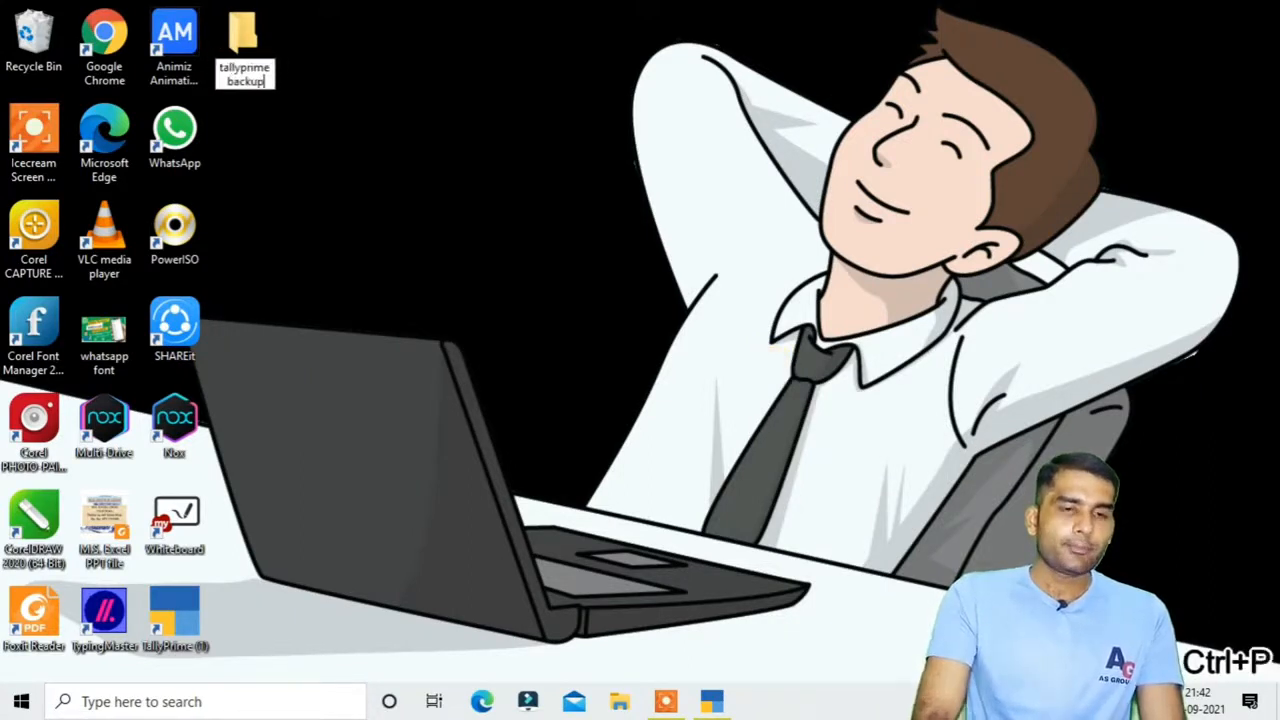
pyautogui.press('Return')
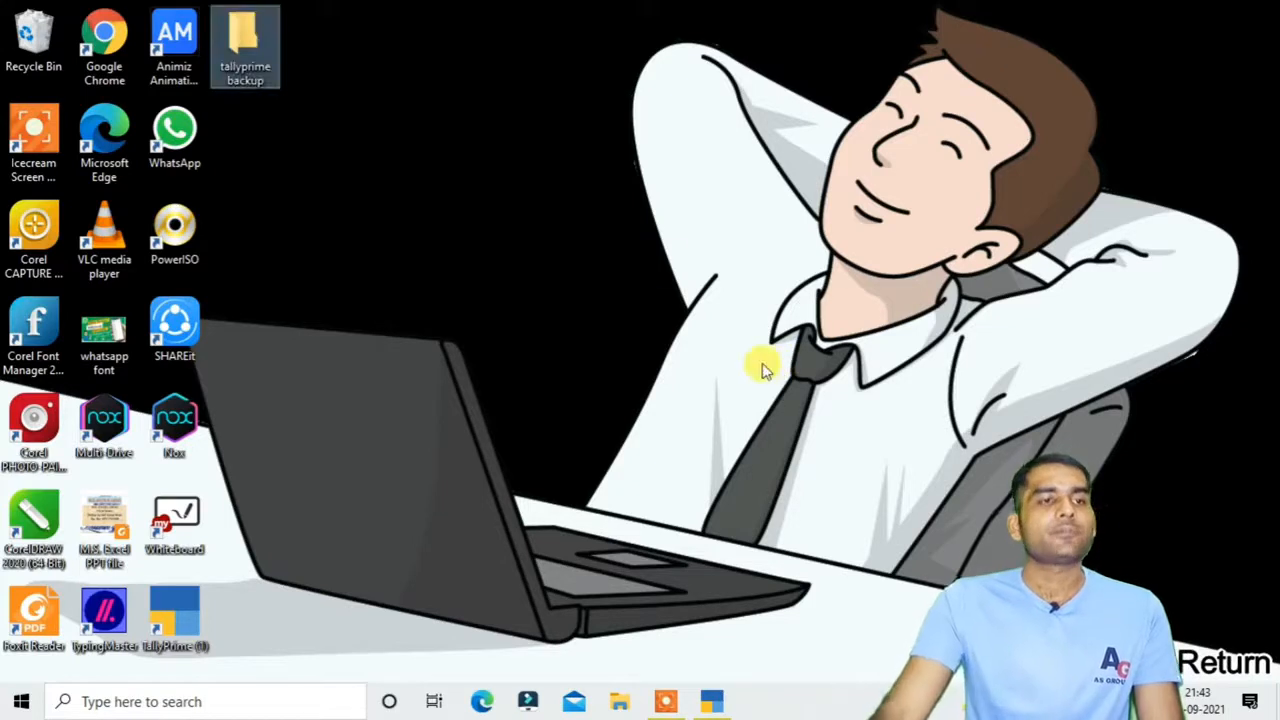
# Copy the full path of the 'tallyprime backup' folder from Explorer's address bar, then minimise Explorer
pyautogui.doubleClick(229, 36)
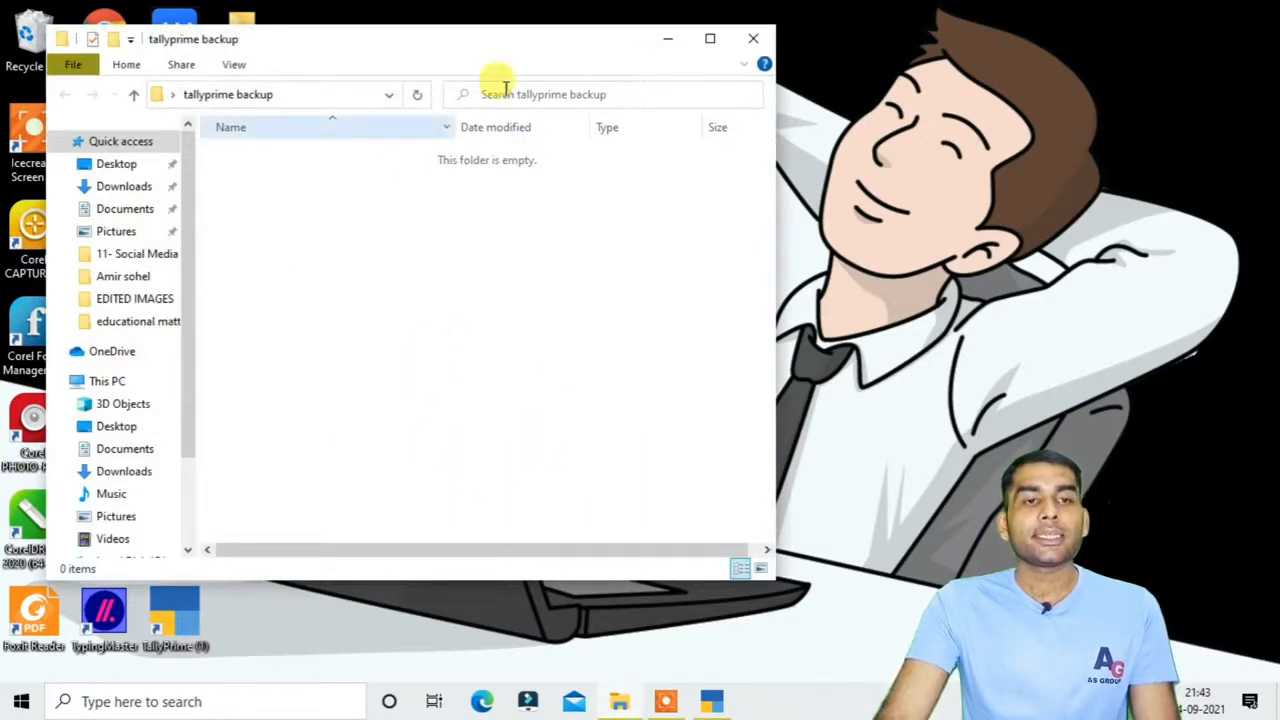
pyautogui.click(710, 40)
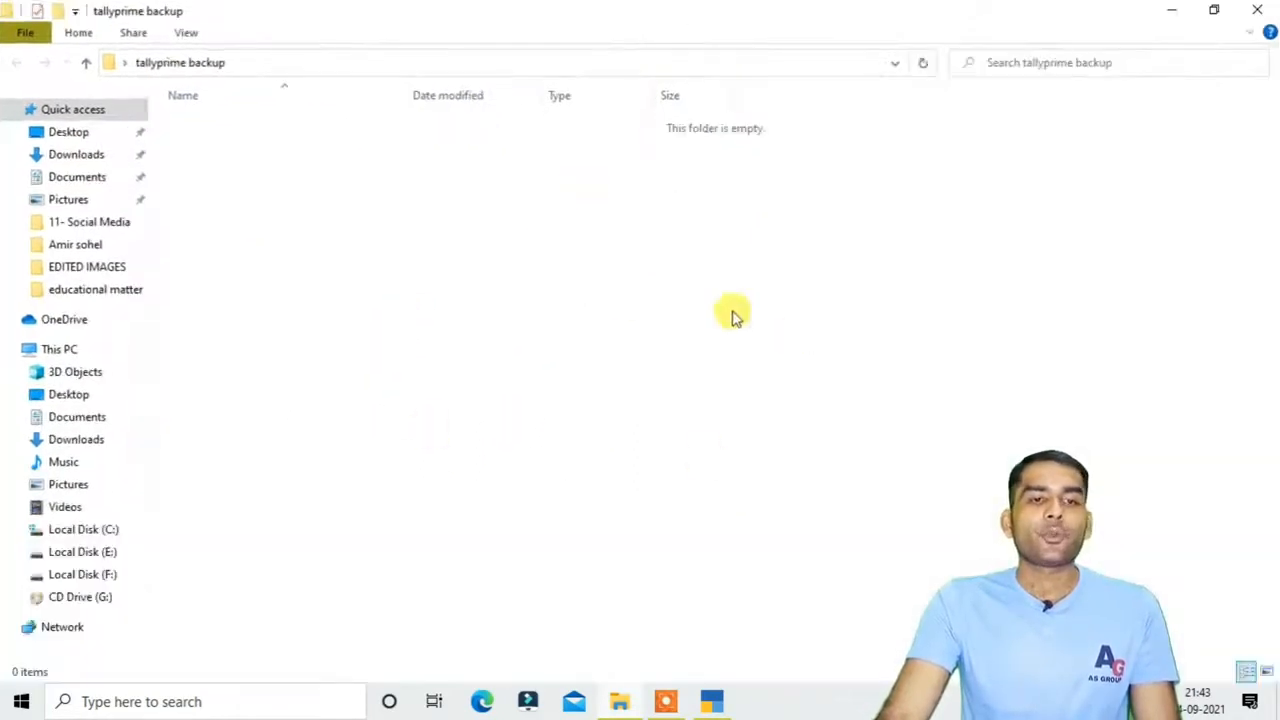
pyautogui.click(287, 70)
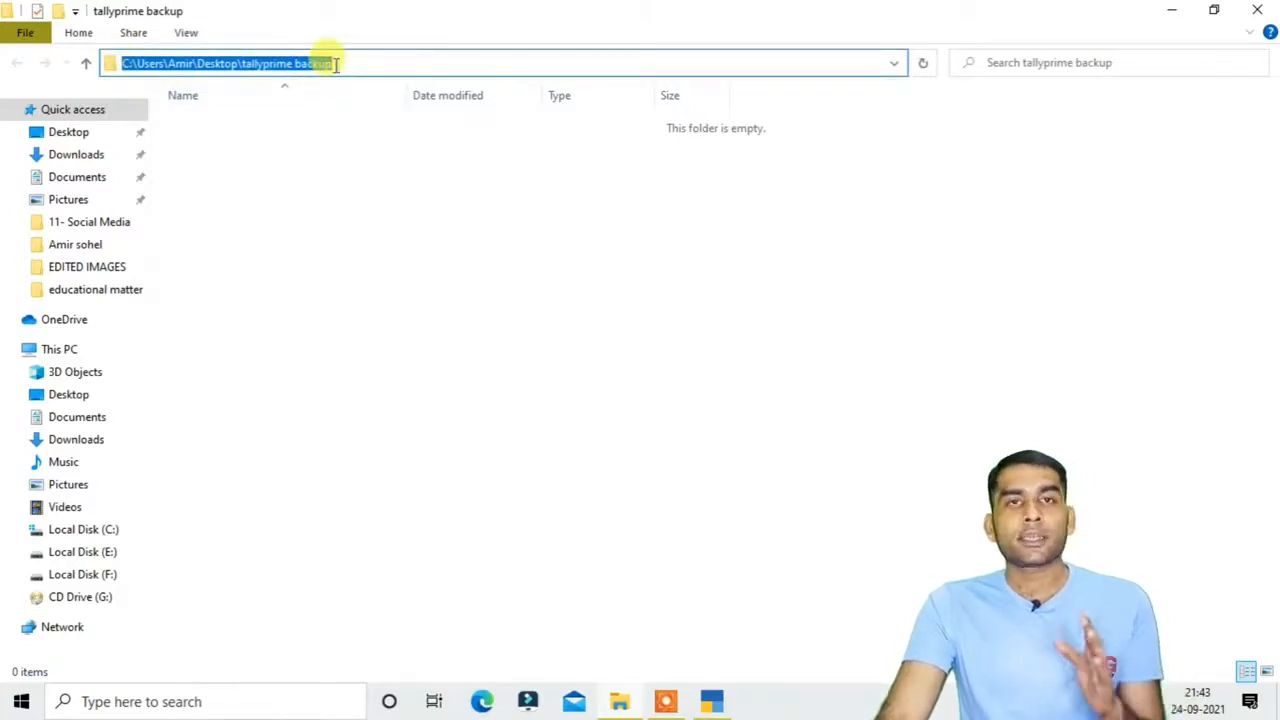
pyautogui.hotkey('ctrl', 'c')
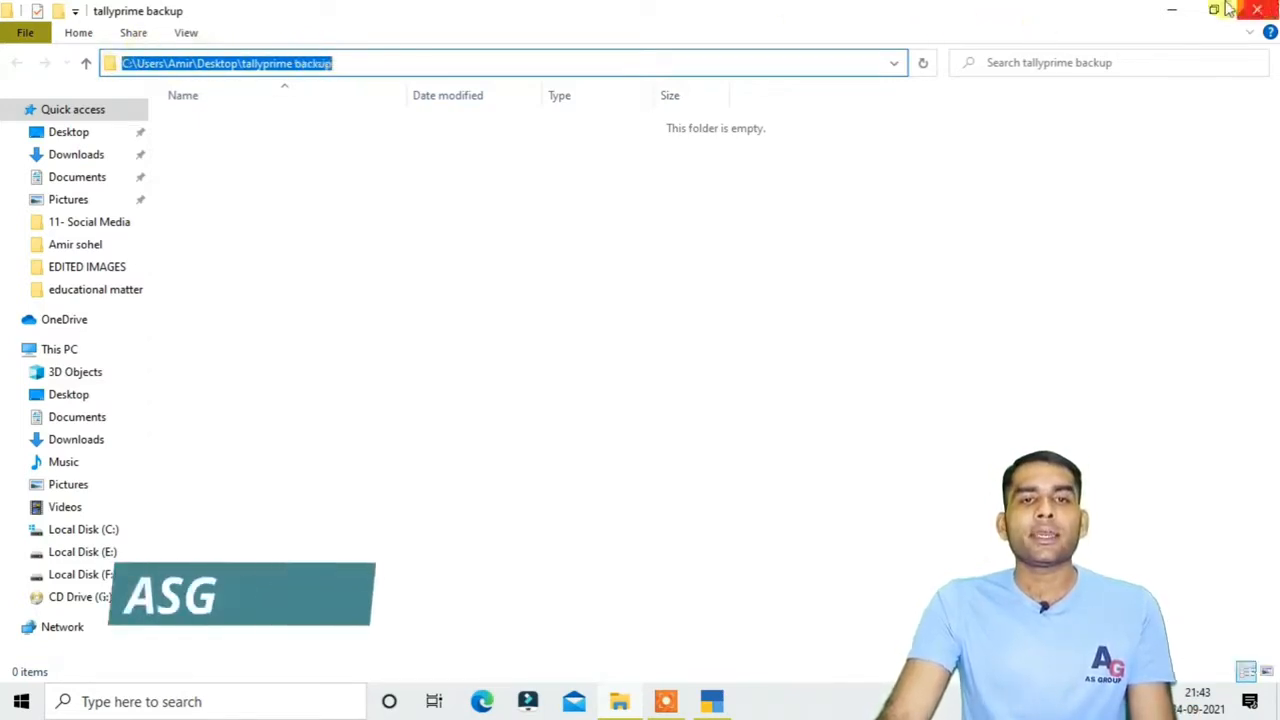
pyautogui.click(1172, 10)
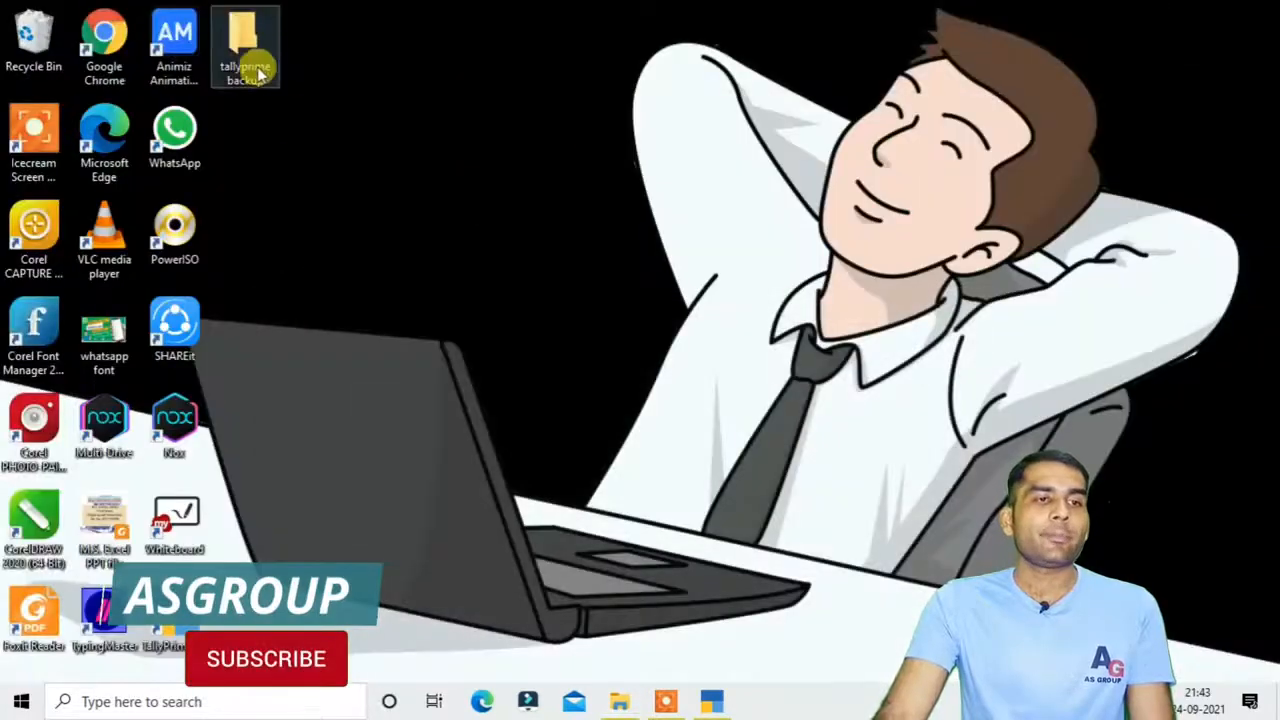
# Return to TallyPrime and open Data > Data Path configuration
pyautogui.click(713, 703)
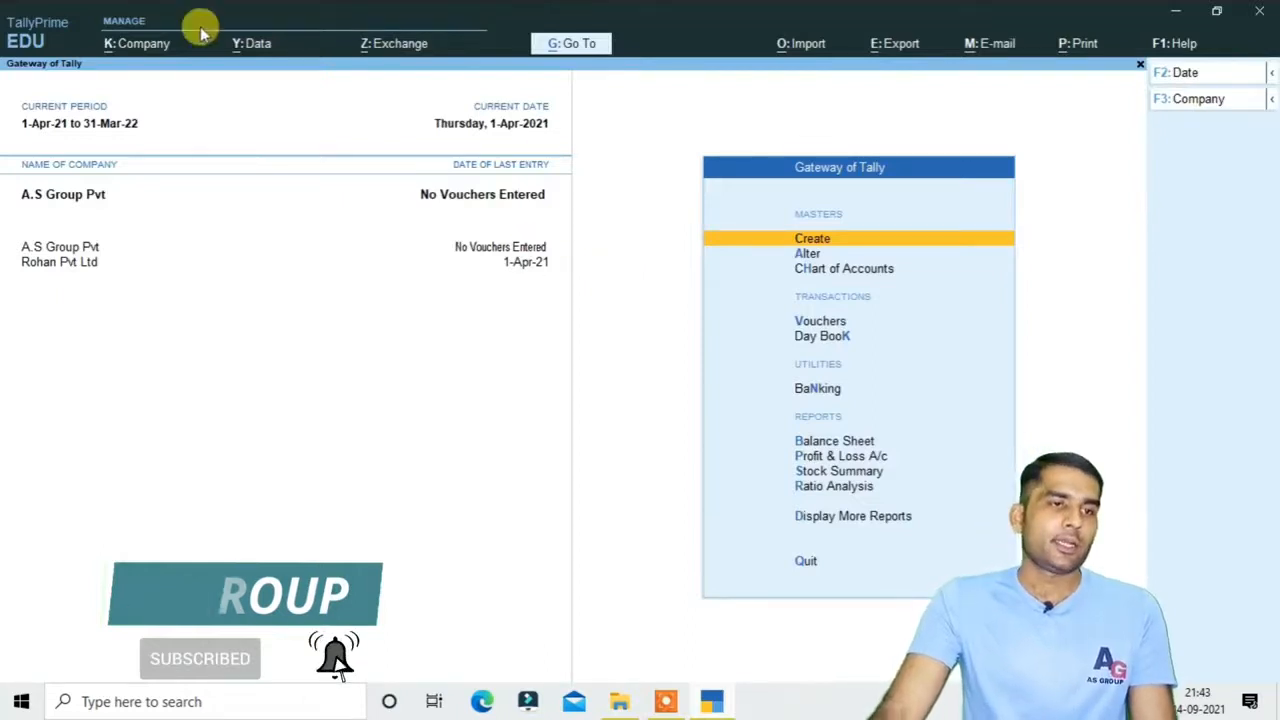
pyautogui.click(255, 45)
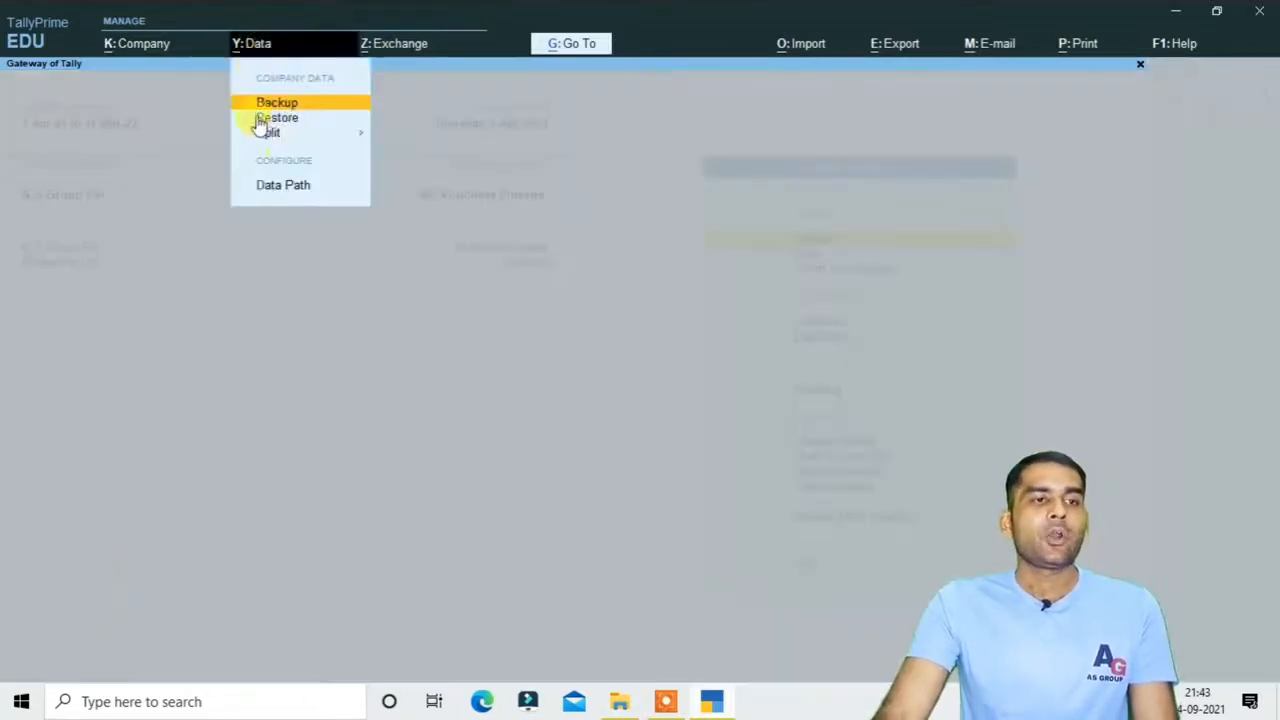
pyautogui.click(290, 186)
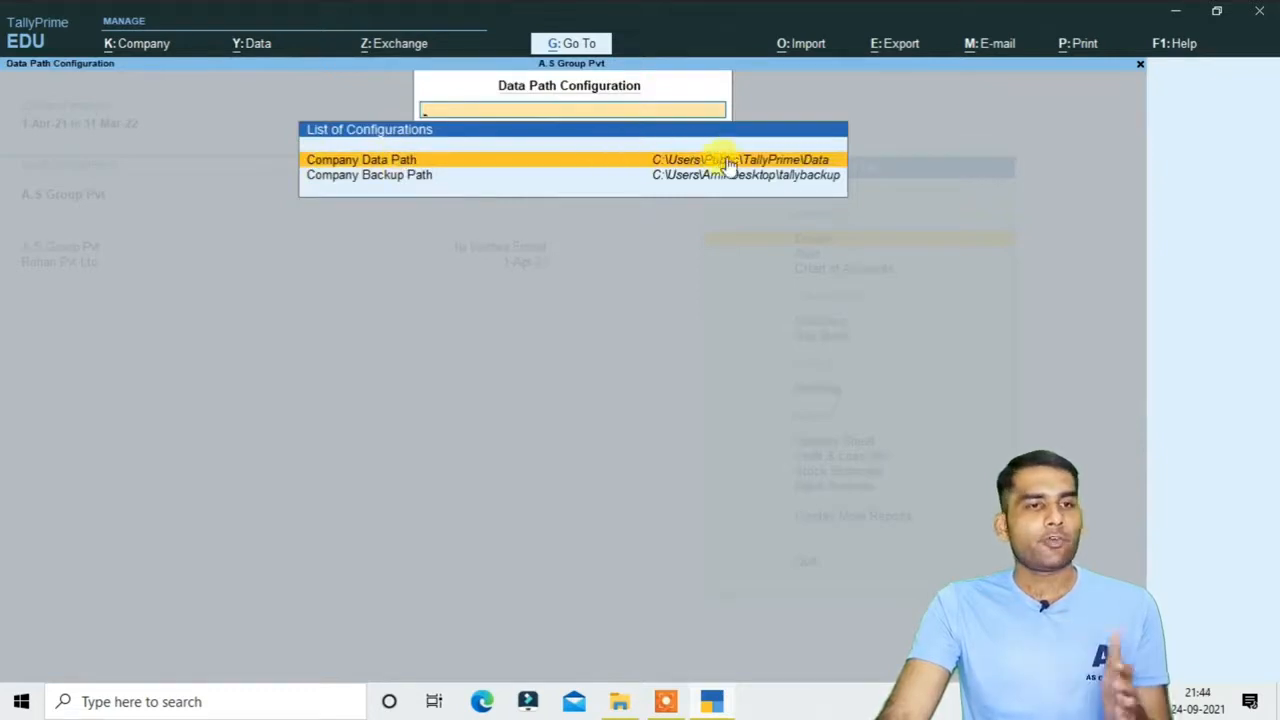
# Set Company Backup Path to the pasted desktop 'tallyprime backup' folder path and save
pyautogui.click(663, 186)
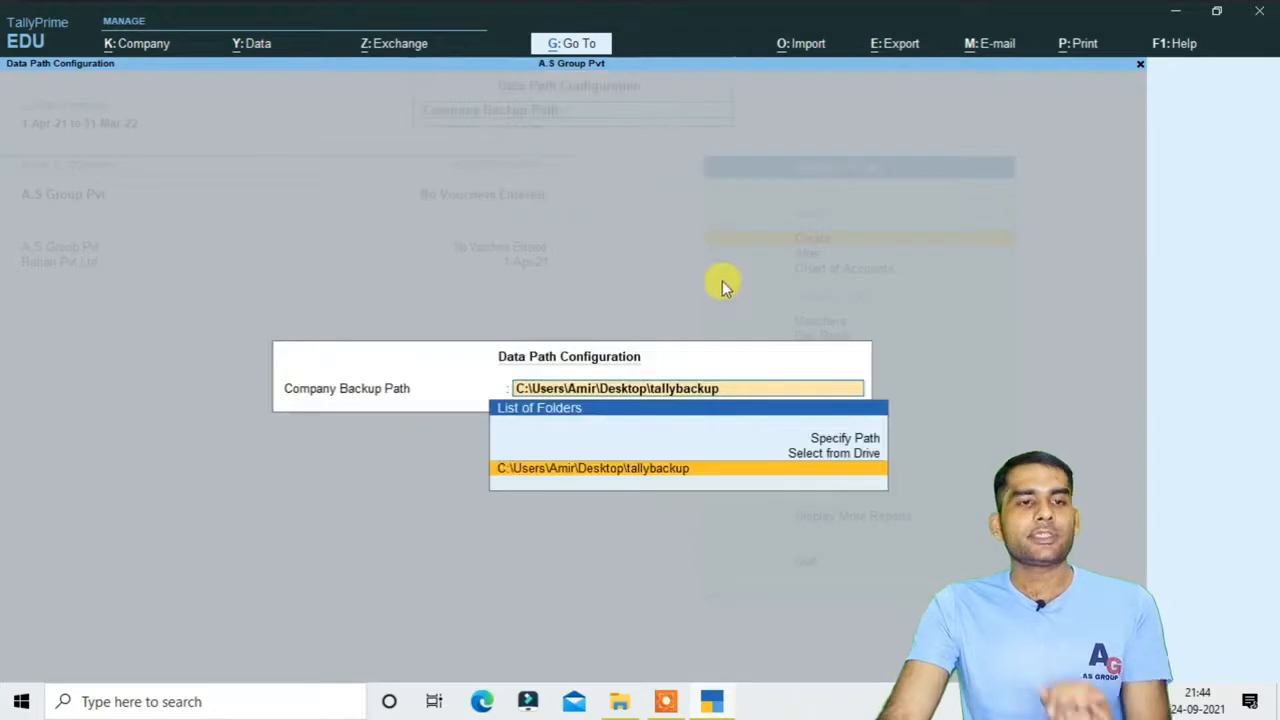
pyautogui.click(858, 443)
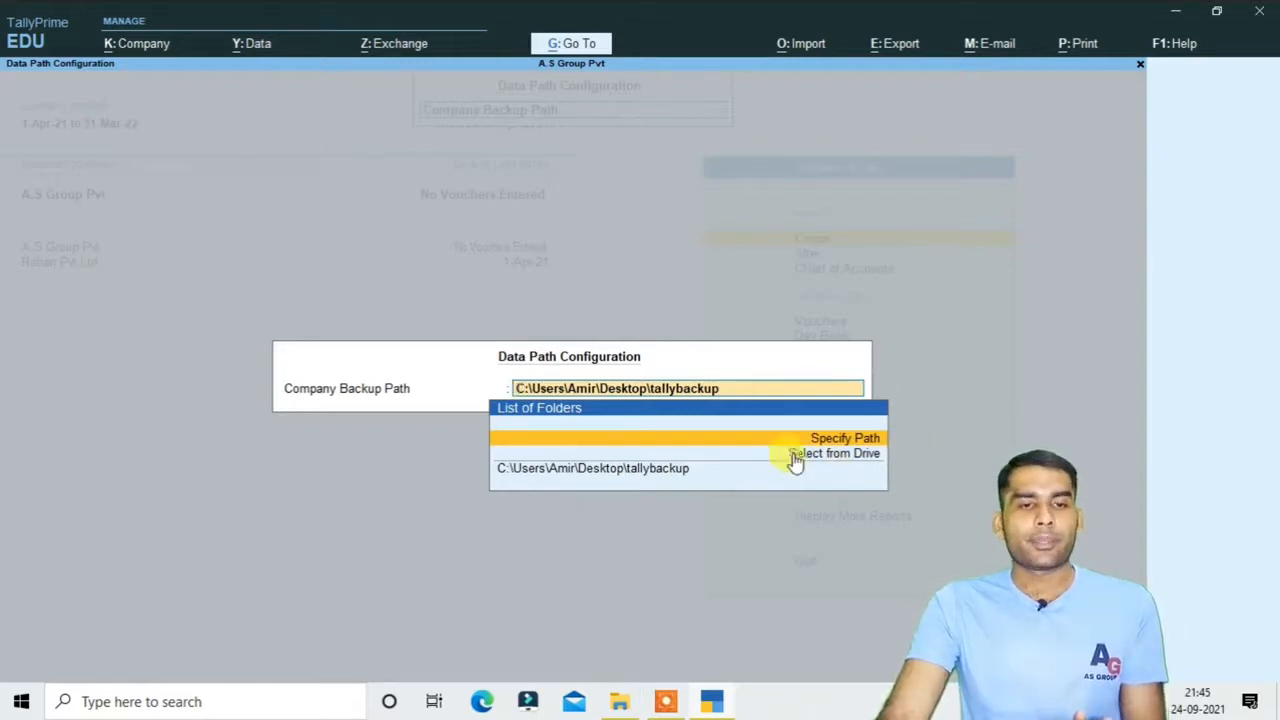
pyautogui.hotkey('ctrl', 'a')
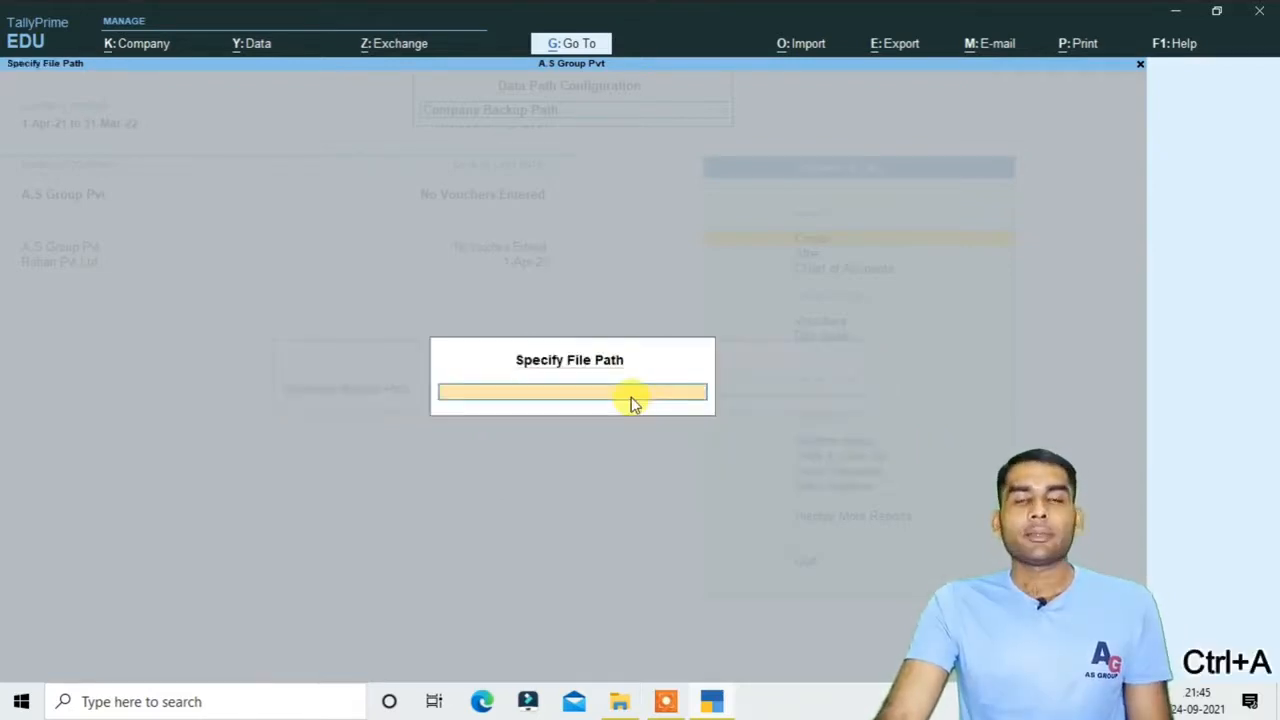
pyautogui.hotkey('ctrl', 'v')
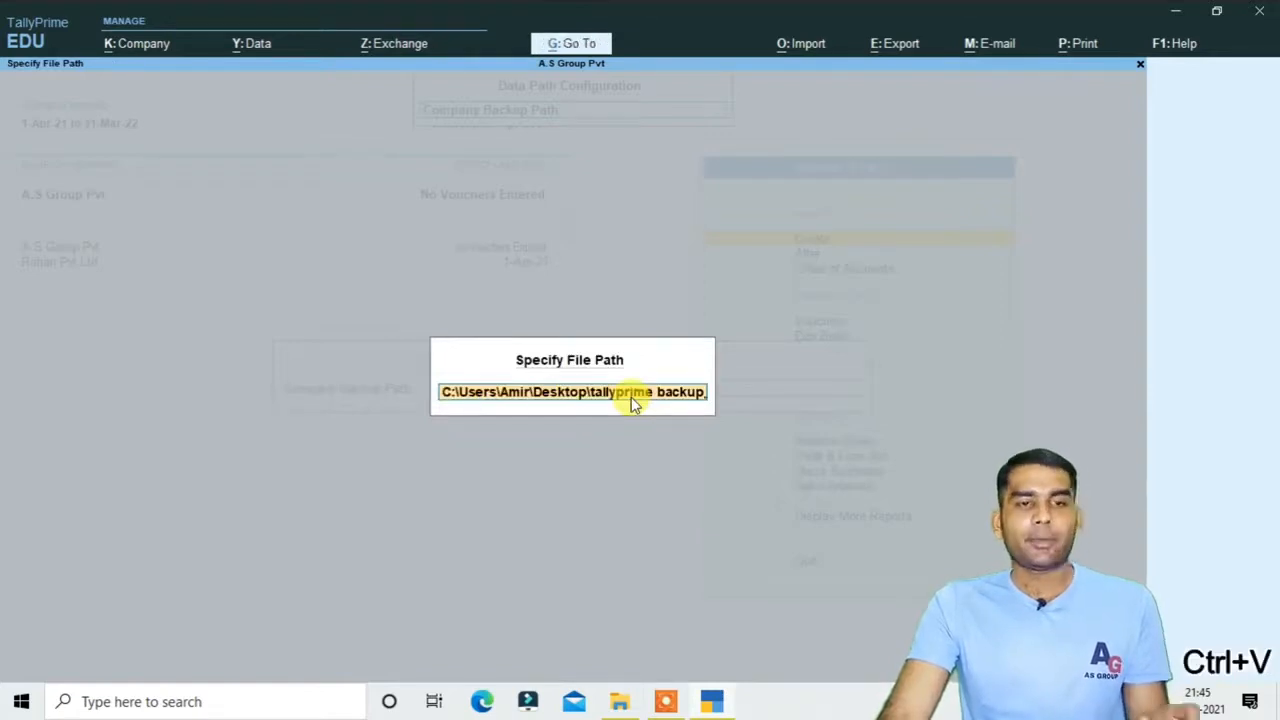
pyautogui.press('Return')
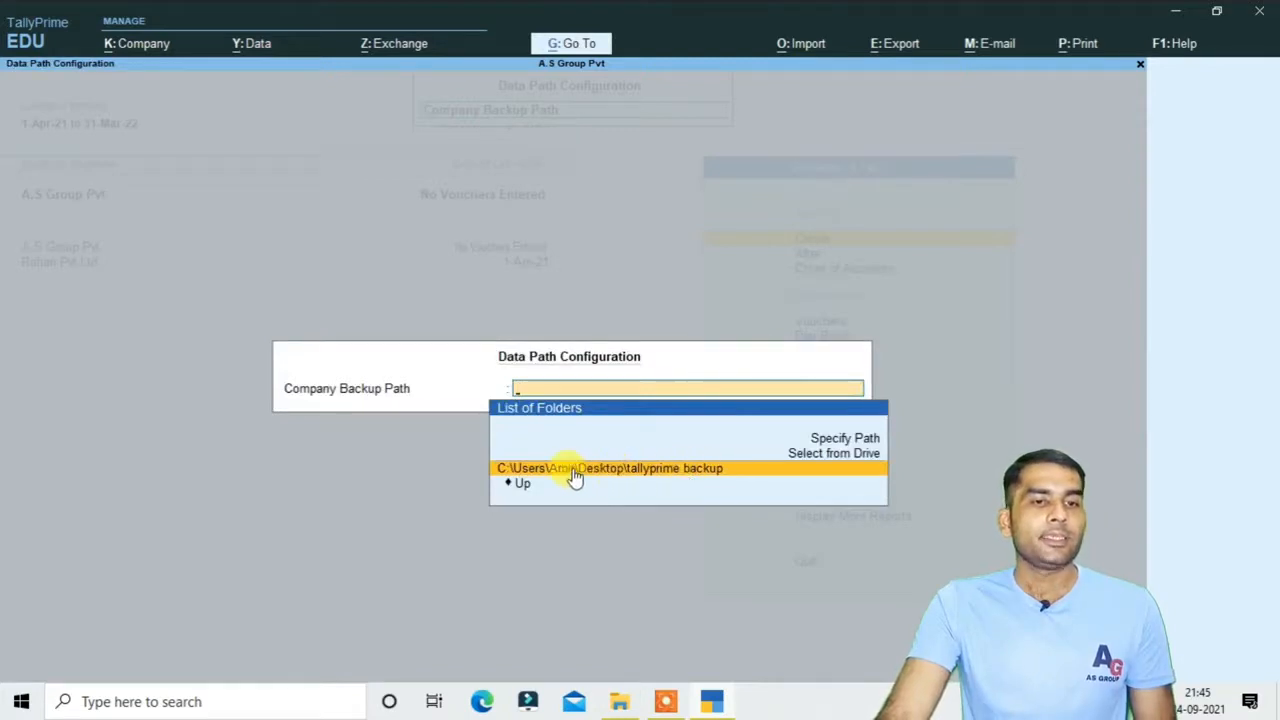
pyautogui.click(634, 471)
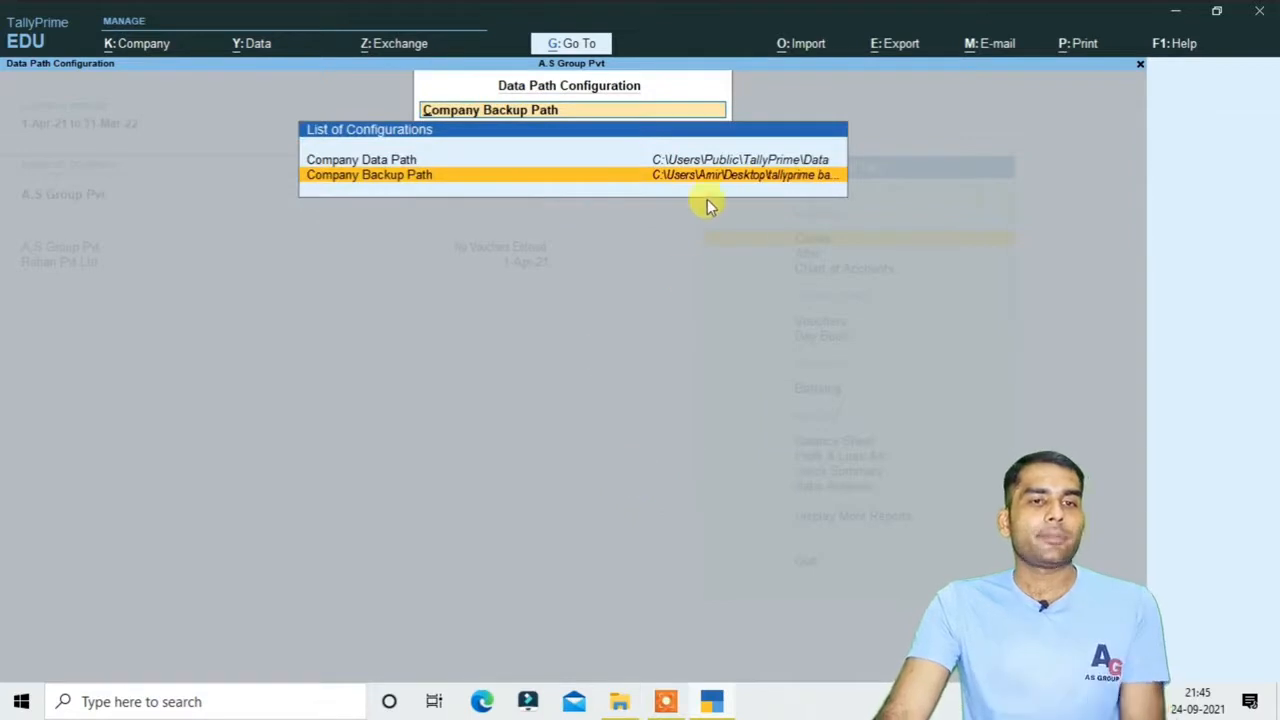
pyautogui.press('Escape')
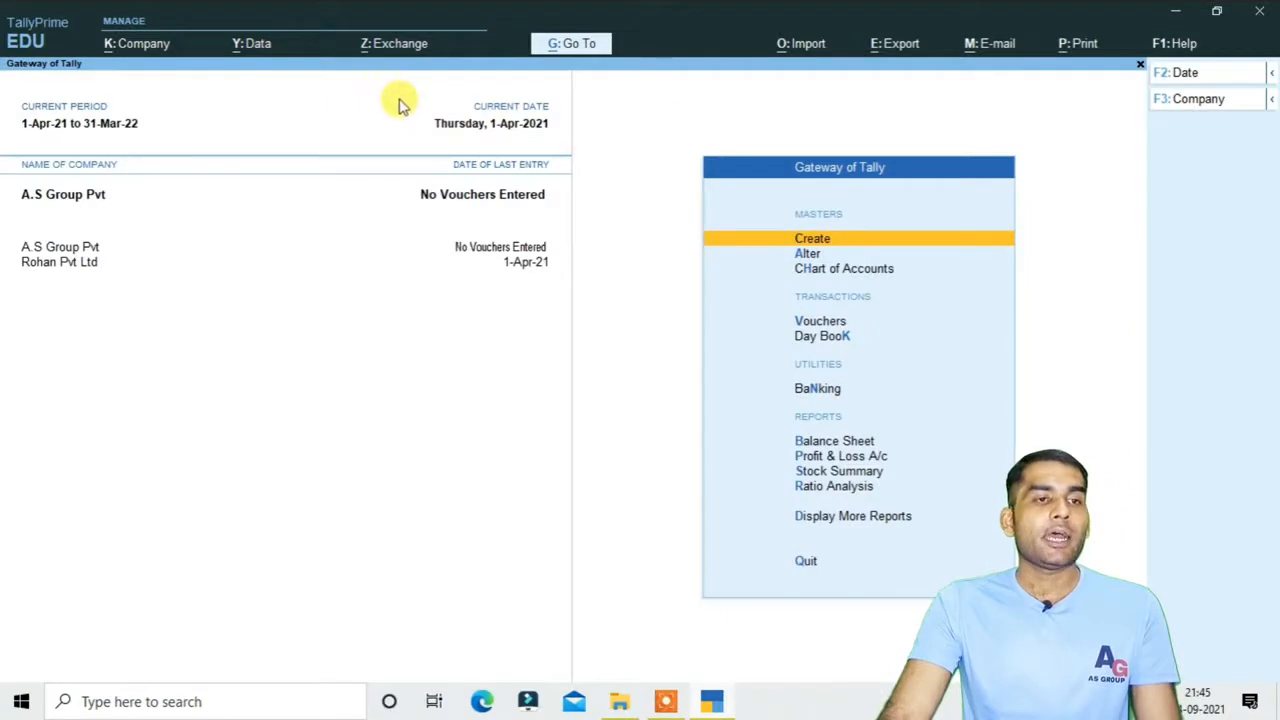
# Open Data > Backup and add A.S. Group Pvt Ltd and AFREJ,VIKASH.PVT to the backup list
pyautogui.click(250, 45)
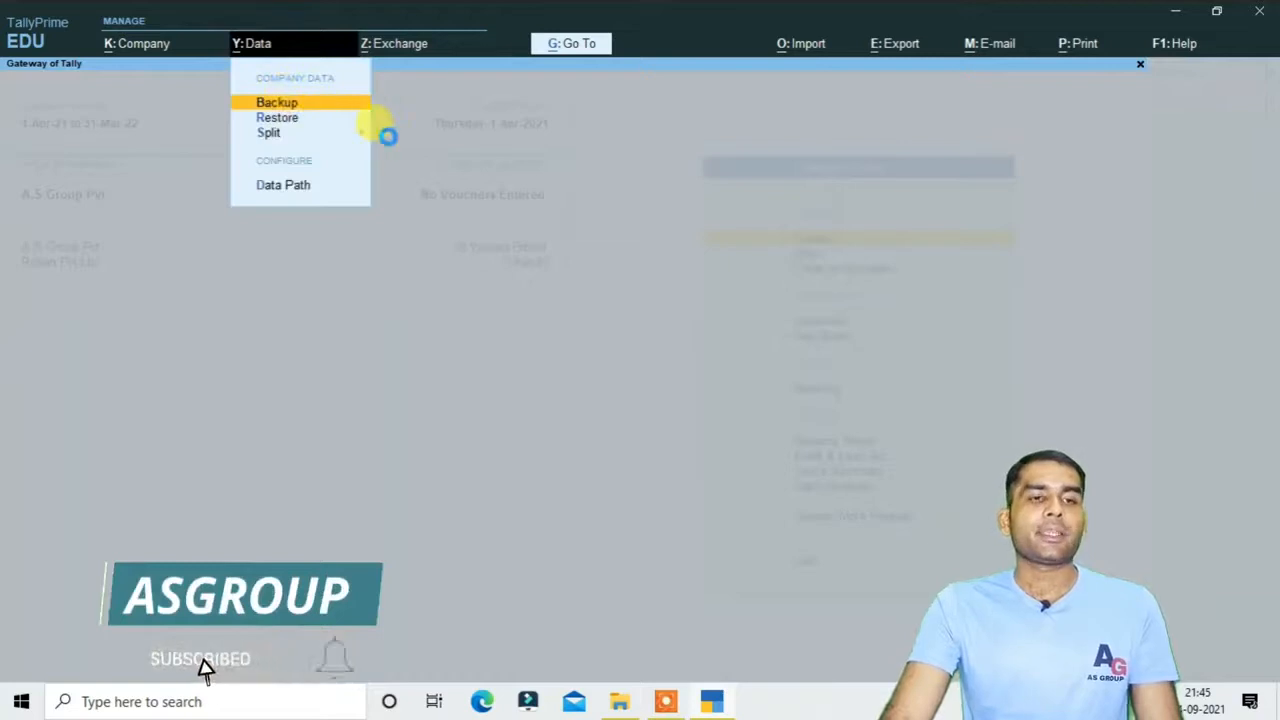
pyautogui.press('Return')
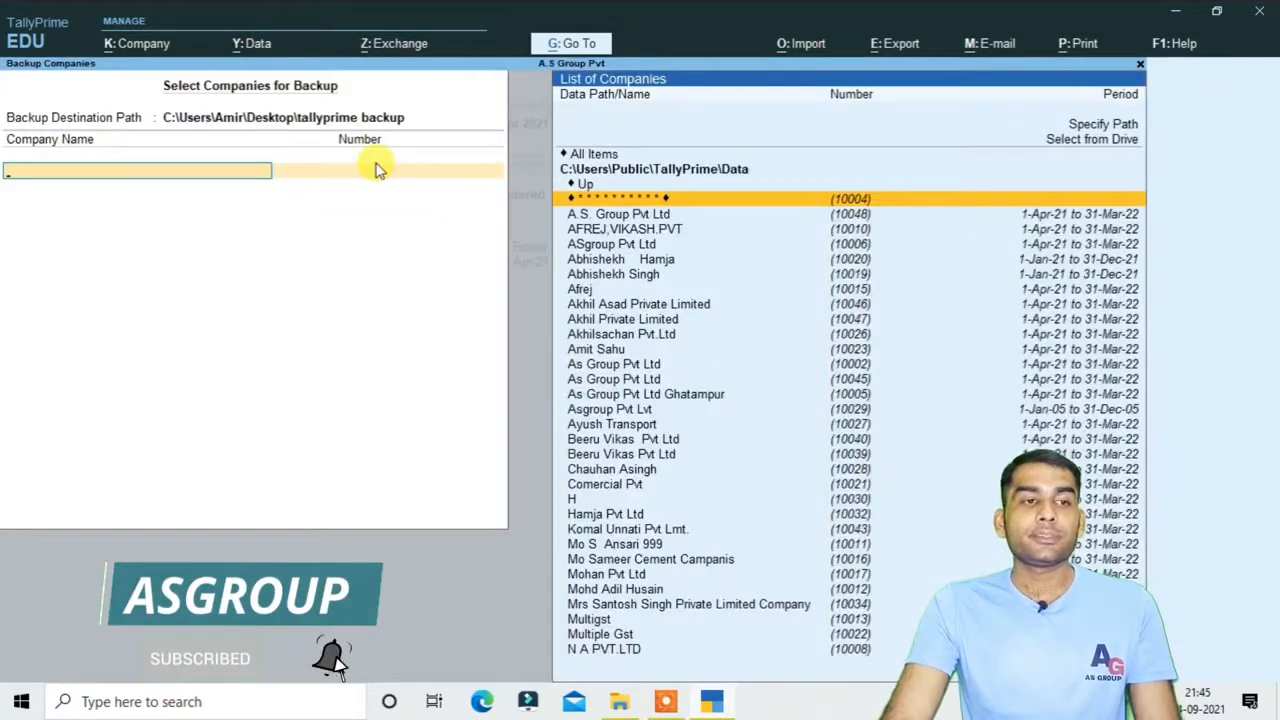
pyautogui.press('Down')
pyautogui.press('Down')
pyautogui.press('Down')
pyautogui.press('Down')
pyautogui.press('Down')
pyautogui.press('Down')
pyautogui.press('Down')
pyautogui.press('Down')
pyautogui.press('Down')
pyautogui.press('Down')
pyautogui.press('Down')
pyautogui.press('Down')
pyautogui.press('Down')
pyautogui.press('Down')
pyautogui.press('Down')
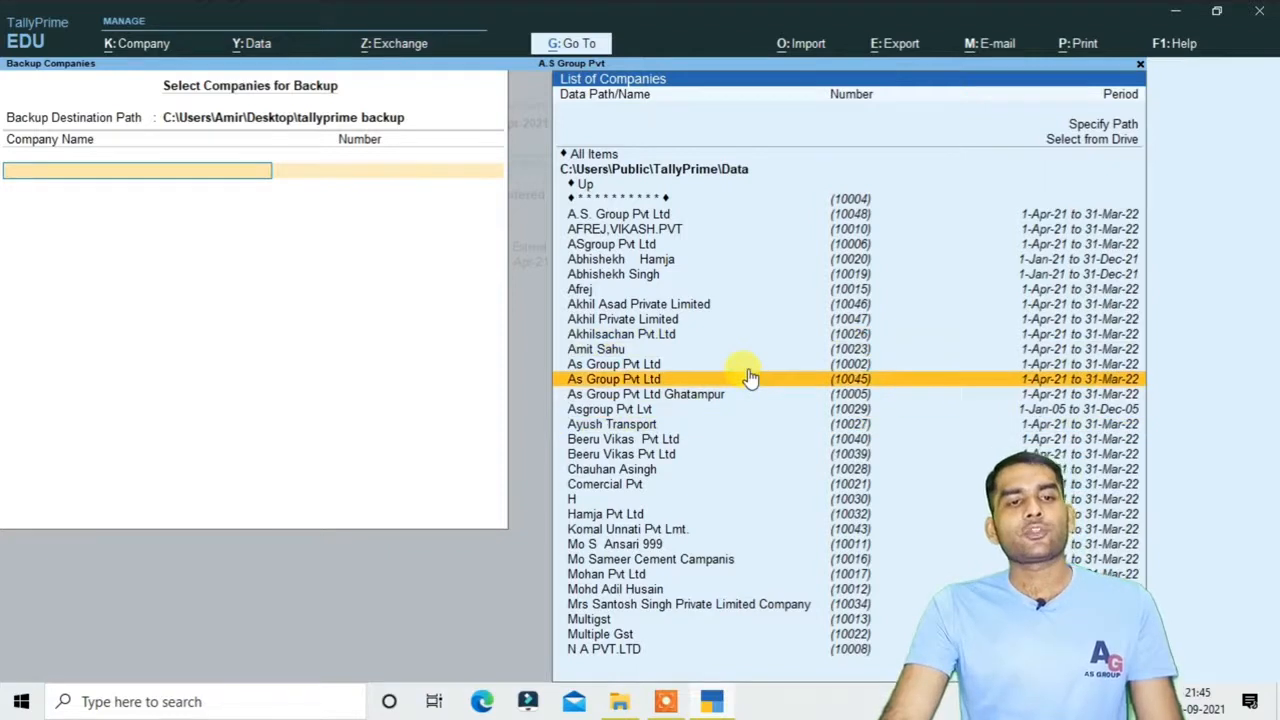
pyautogui.click(705, 220)
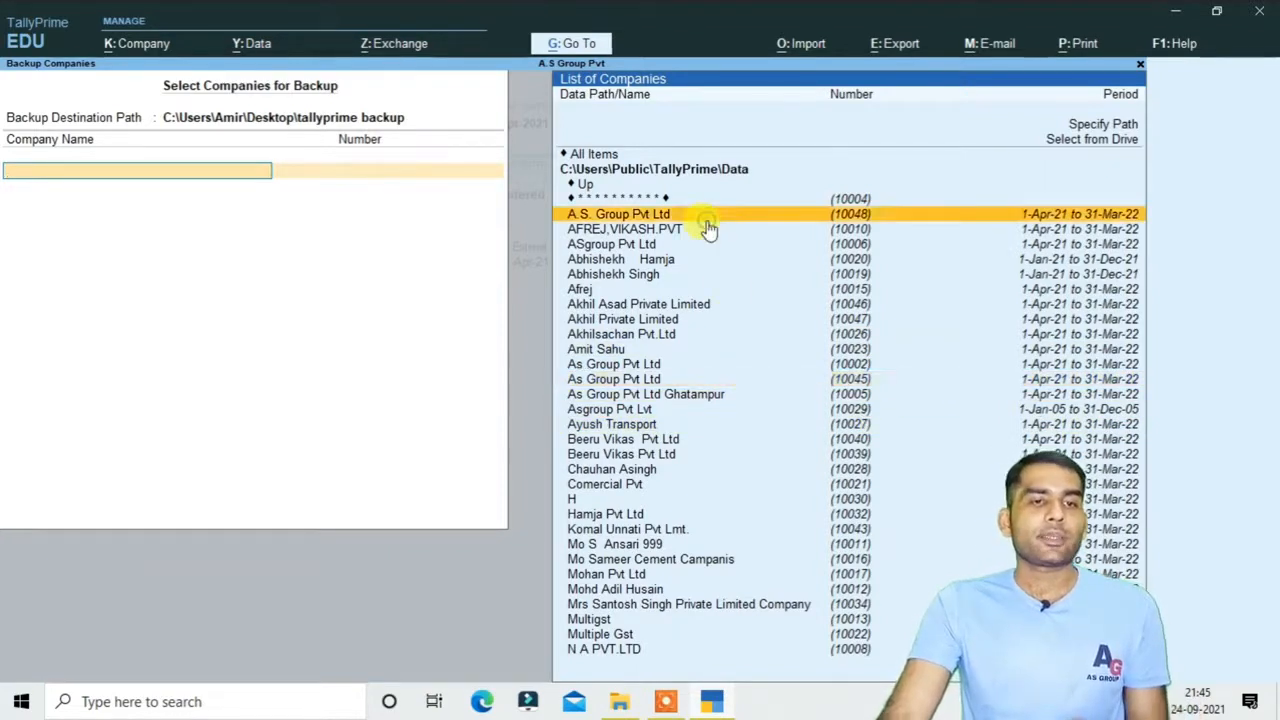
pyautogui.click(707, 228)
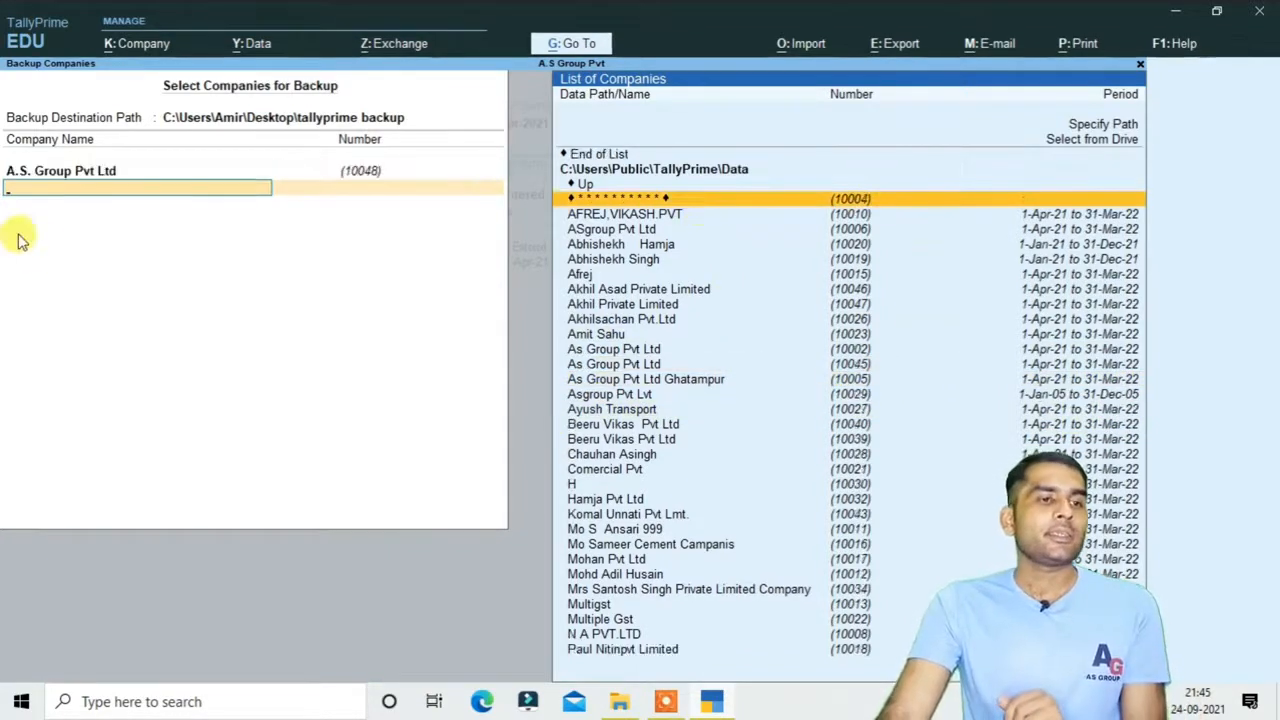
pyautogui.click(637, 218)
pyautogui.click(637, 218)
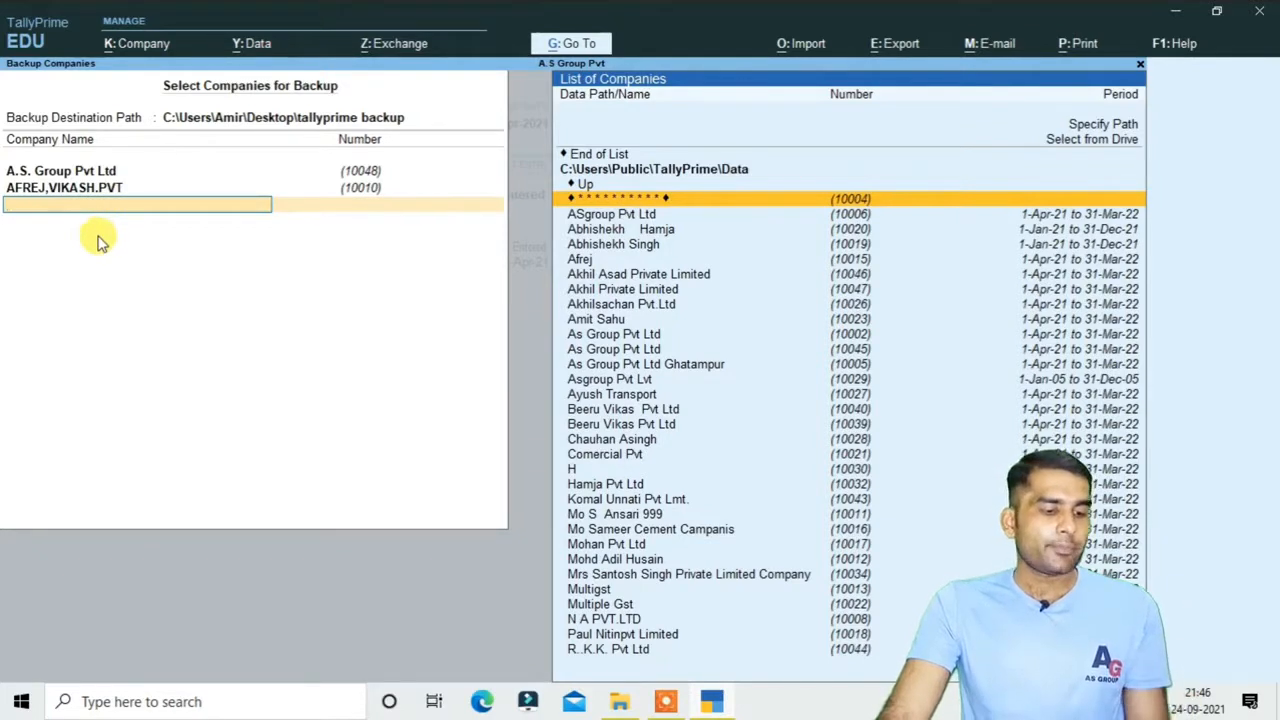
pyautogui.hotkey('ctrl', 'a')
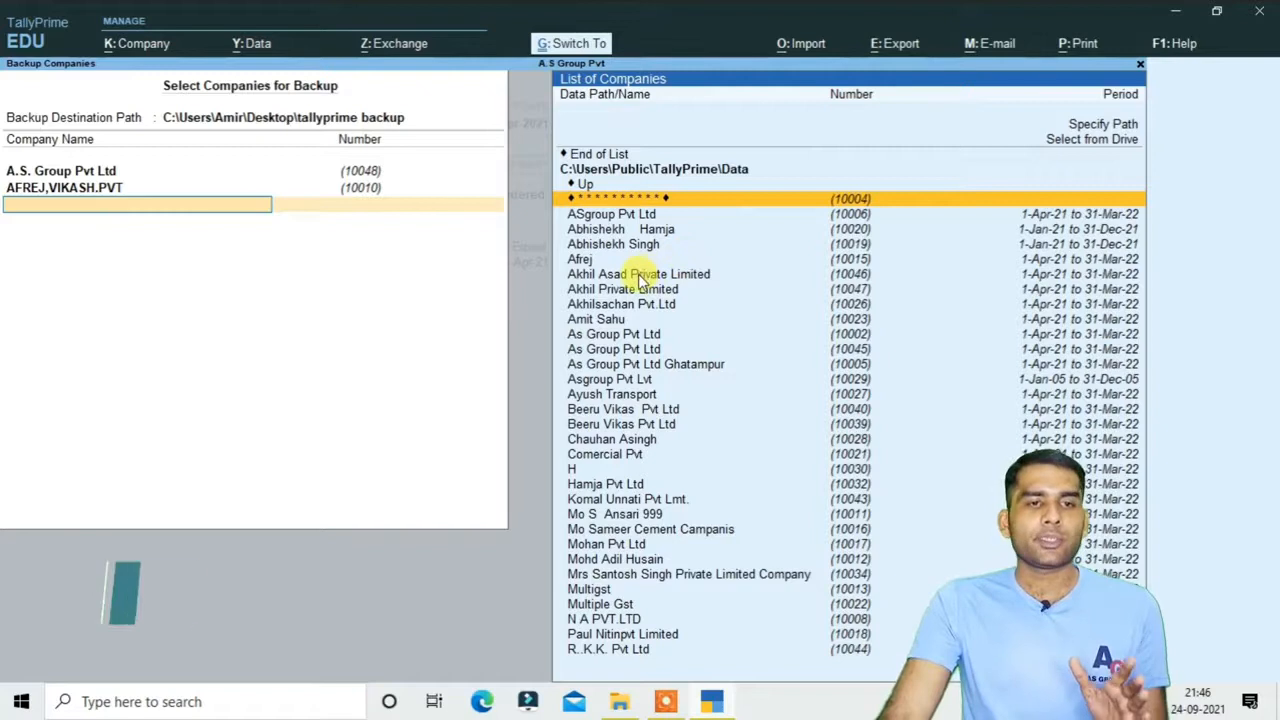
# Start the backup and unlock company 10004 with its TallyVault password so the backup completes
pyautogui.press('Return')
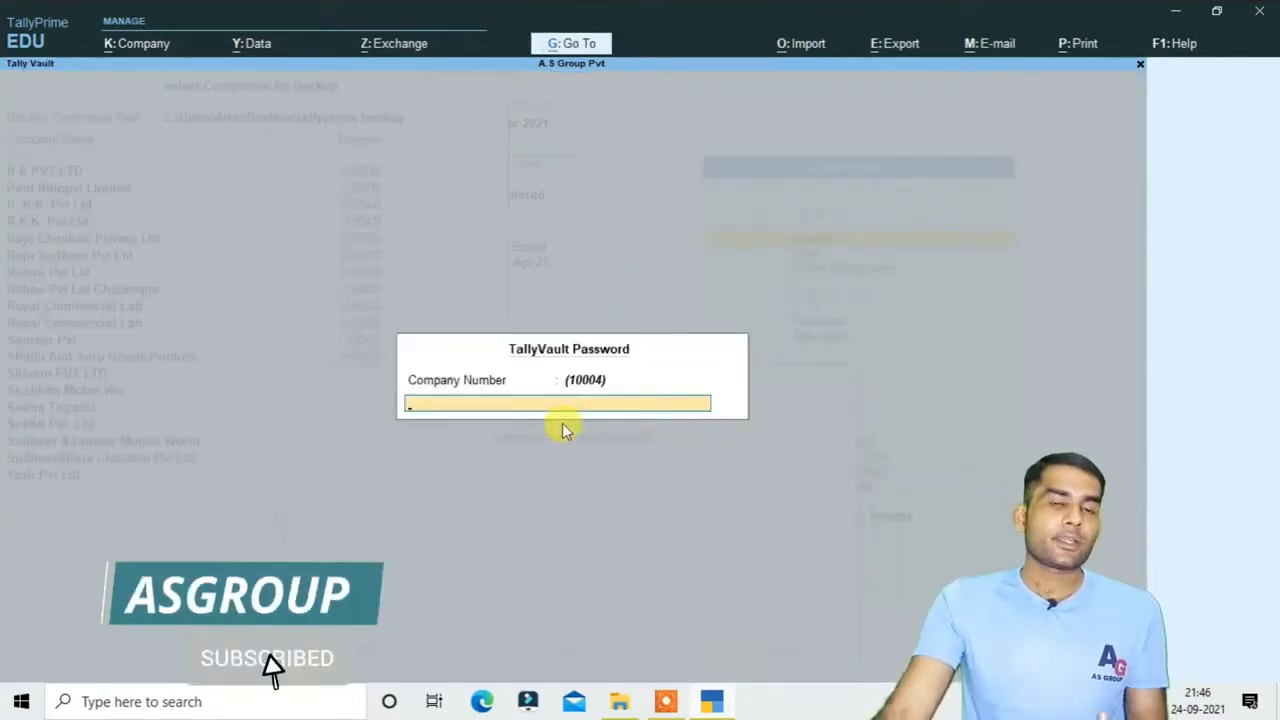
pyautogui.write('1234')
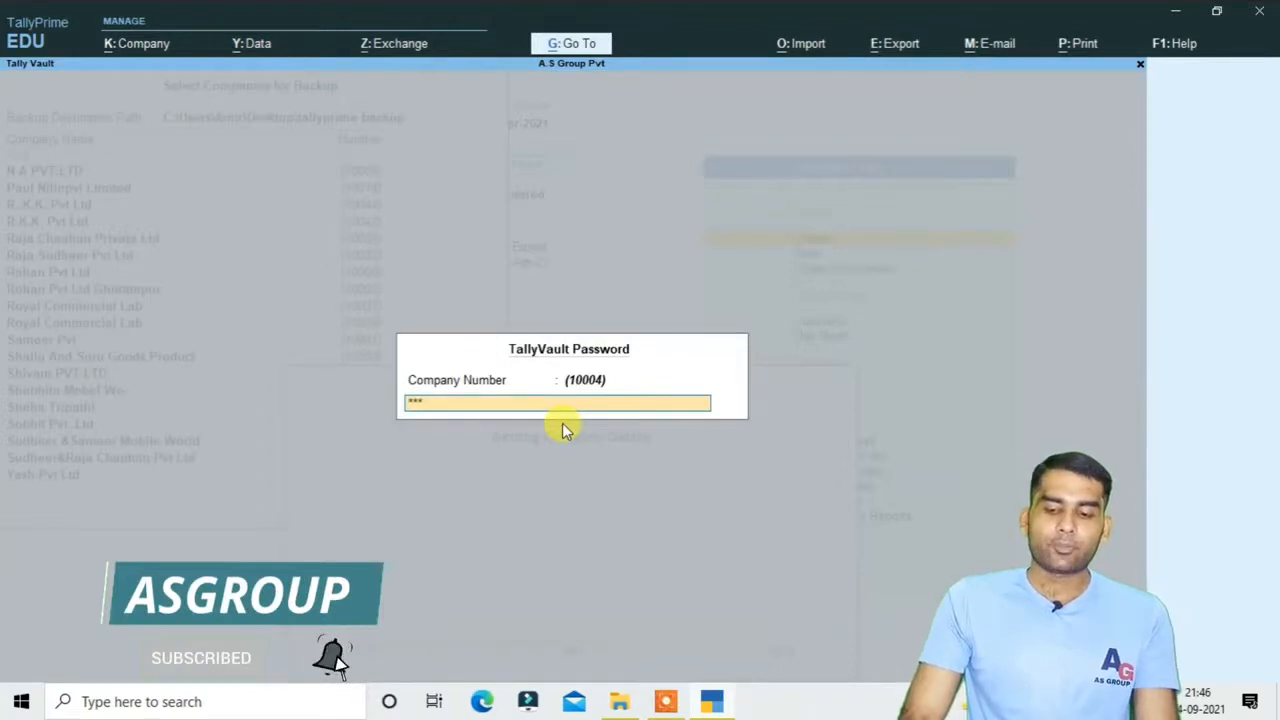
pyautogui.press('Return')
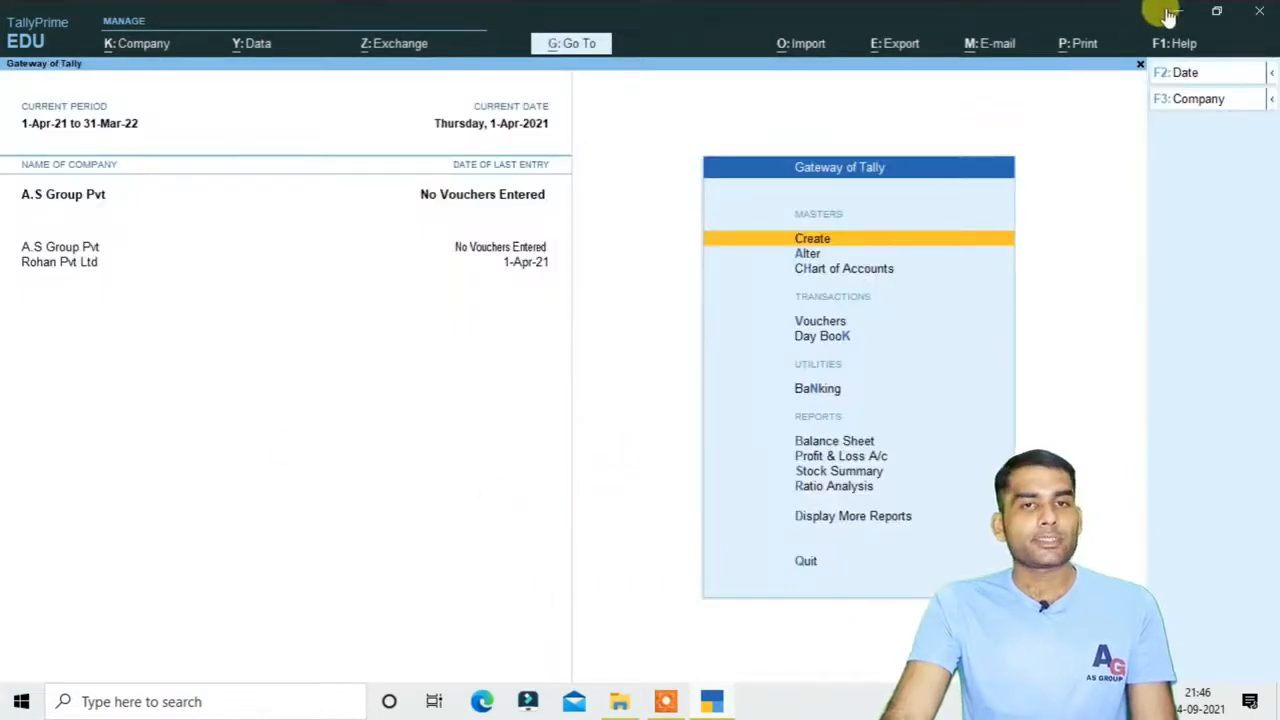
pyautogui.click(1172, 12)
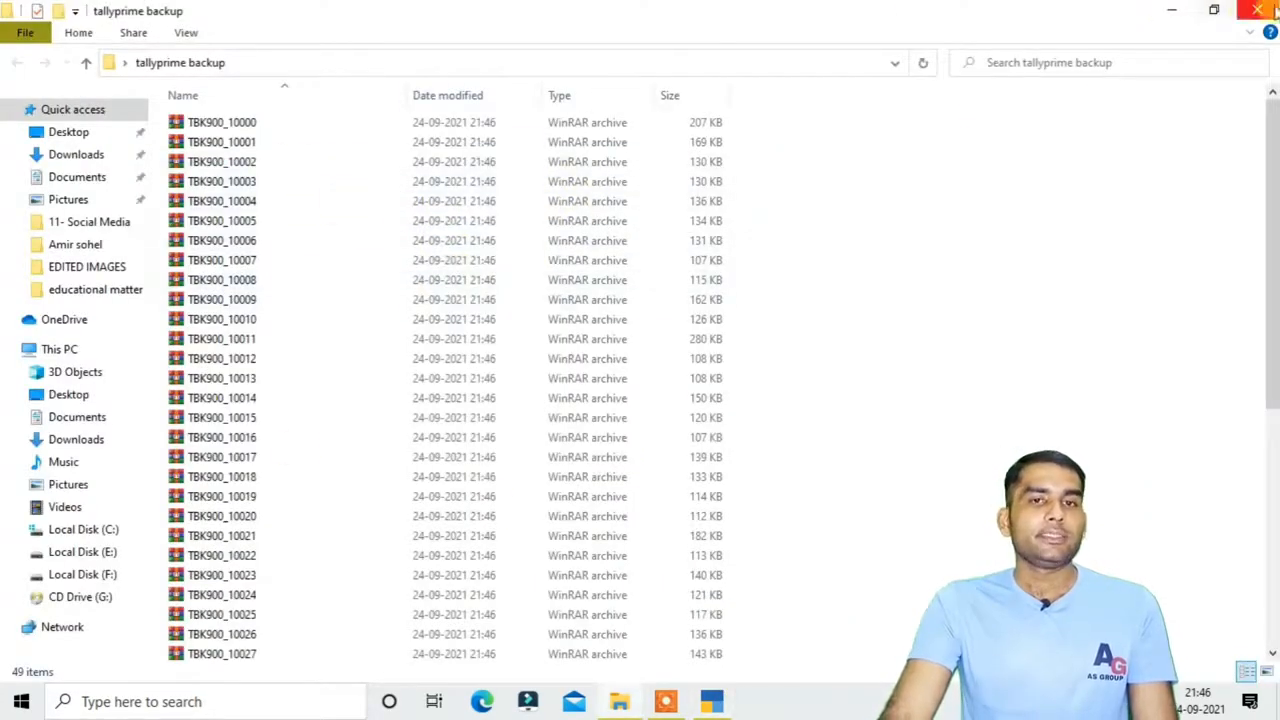
# Open the desktop 'tallyprime backup' folder and scroll through its 49 TBK900 backup archives
pyautogui.click(1172, 12)
pyautogui.click(251, 57)
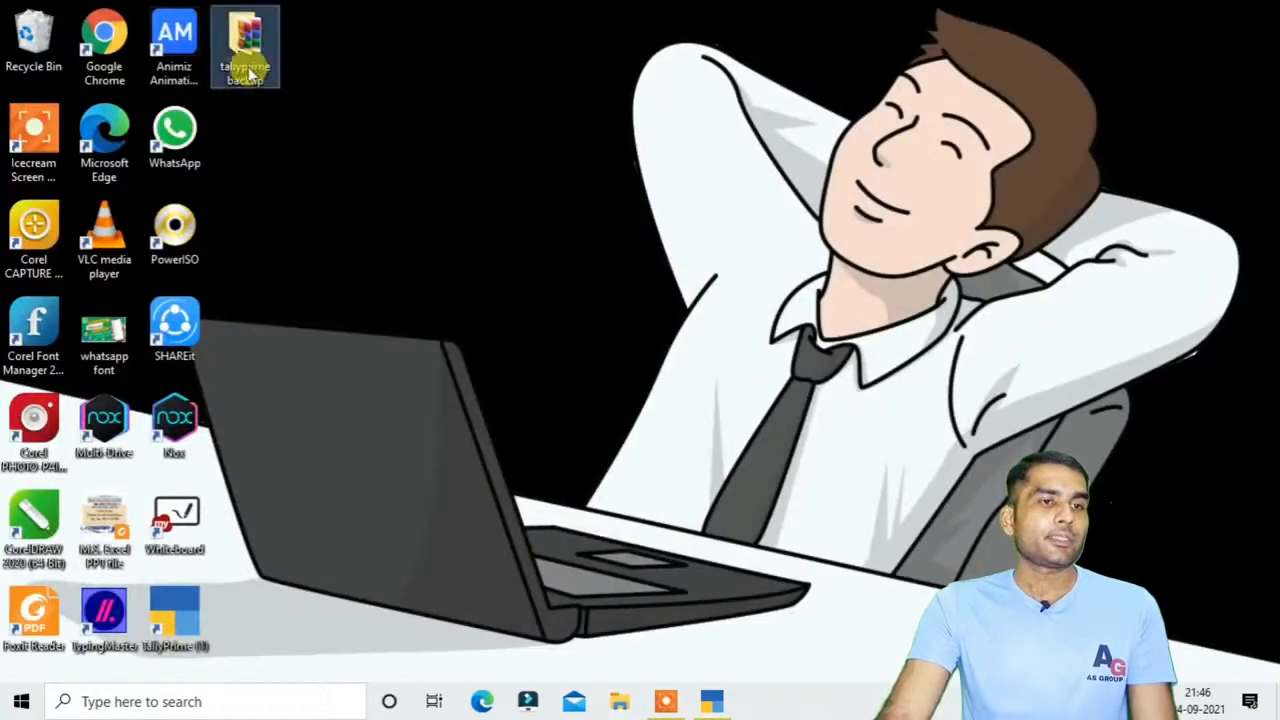
pyautogui.press('F2')
pyautogui.press('Return')
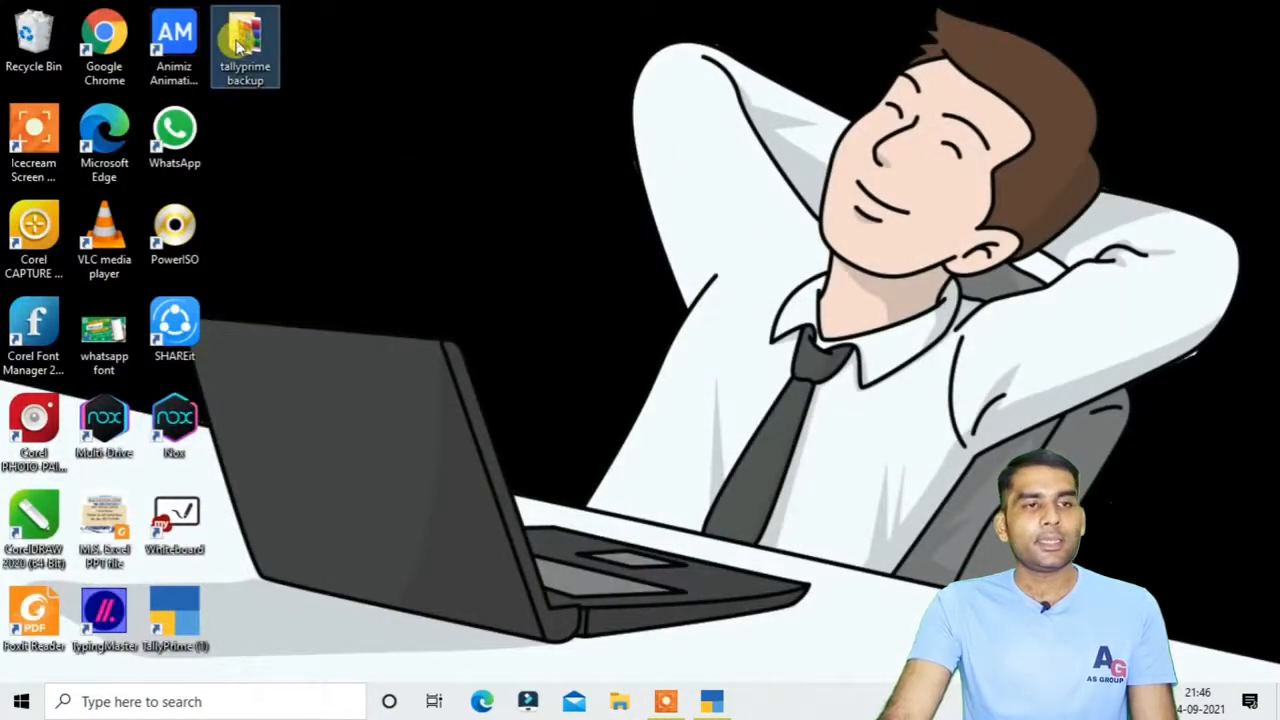
pyautogui.doubleClick(244, 45)
pyautogui.scroll(-1, 378, 293)
pyautogui.scroll(-6, 350, 360)
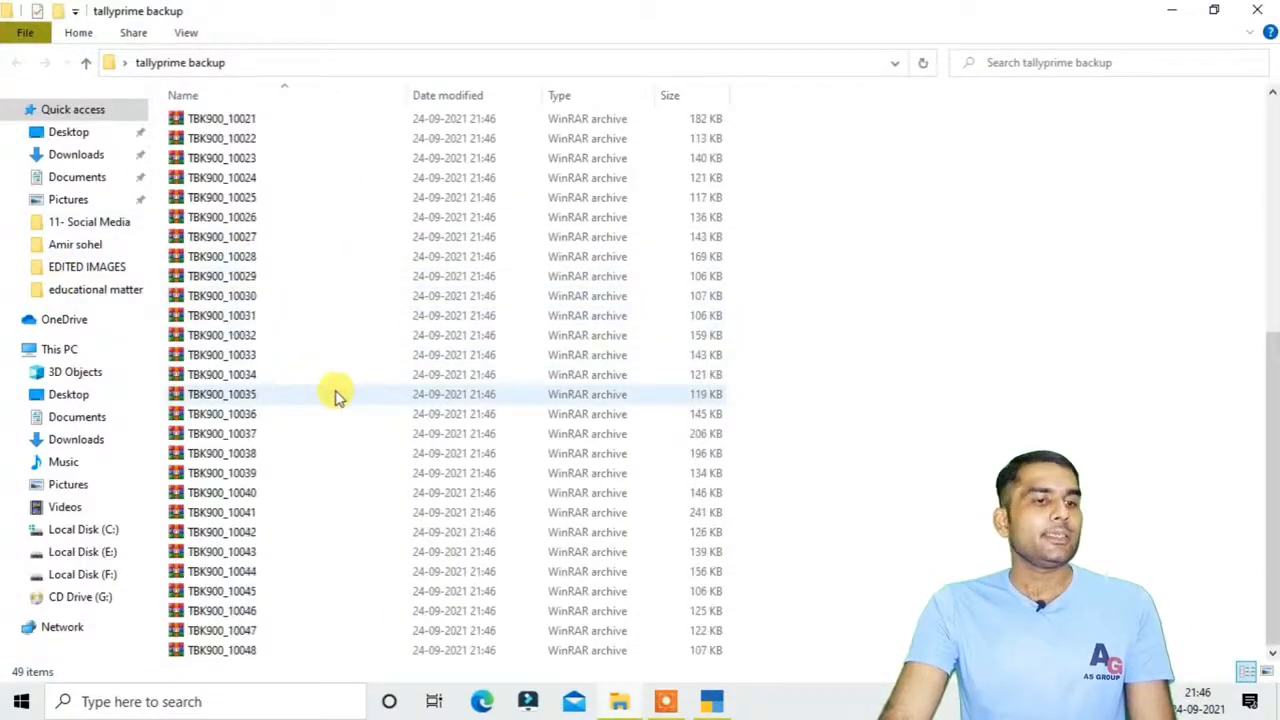
pyautogui.scroll(7, 330, 380)
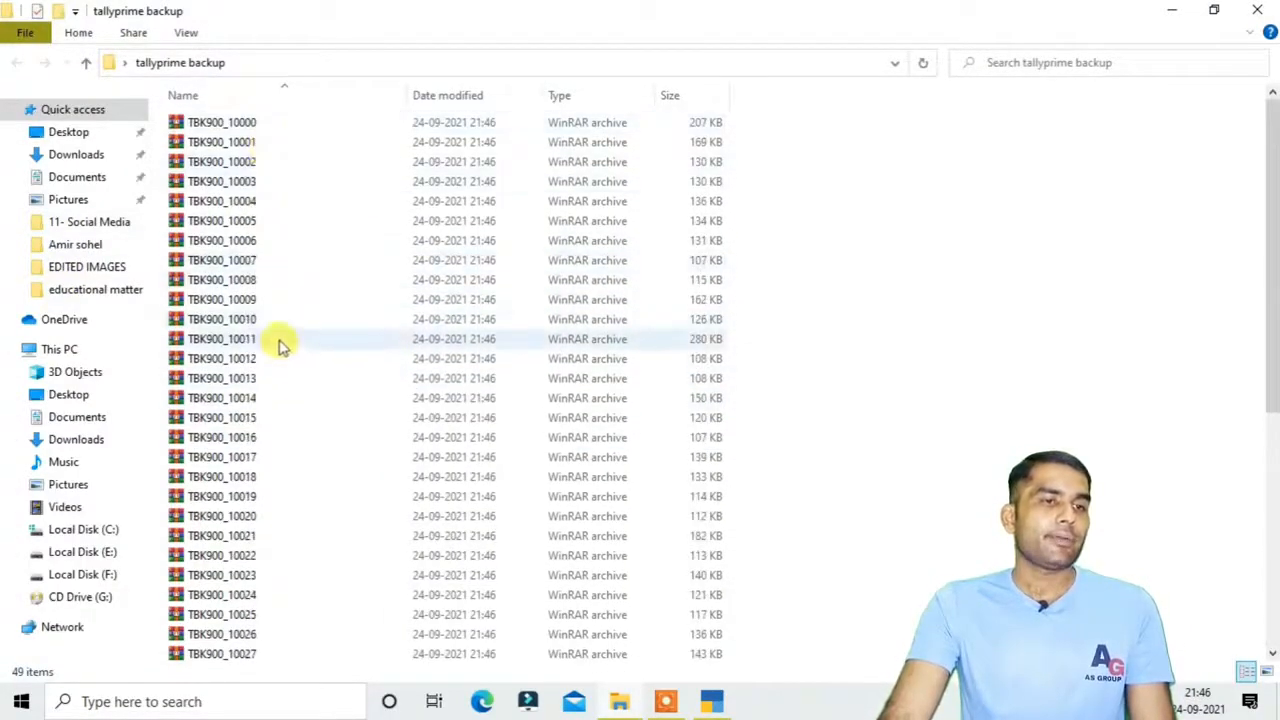
pyautogui.scroll(-7, 280, 343)
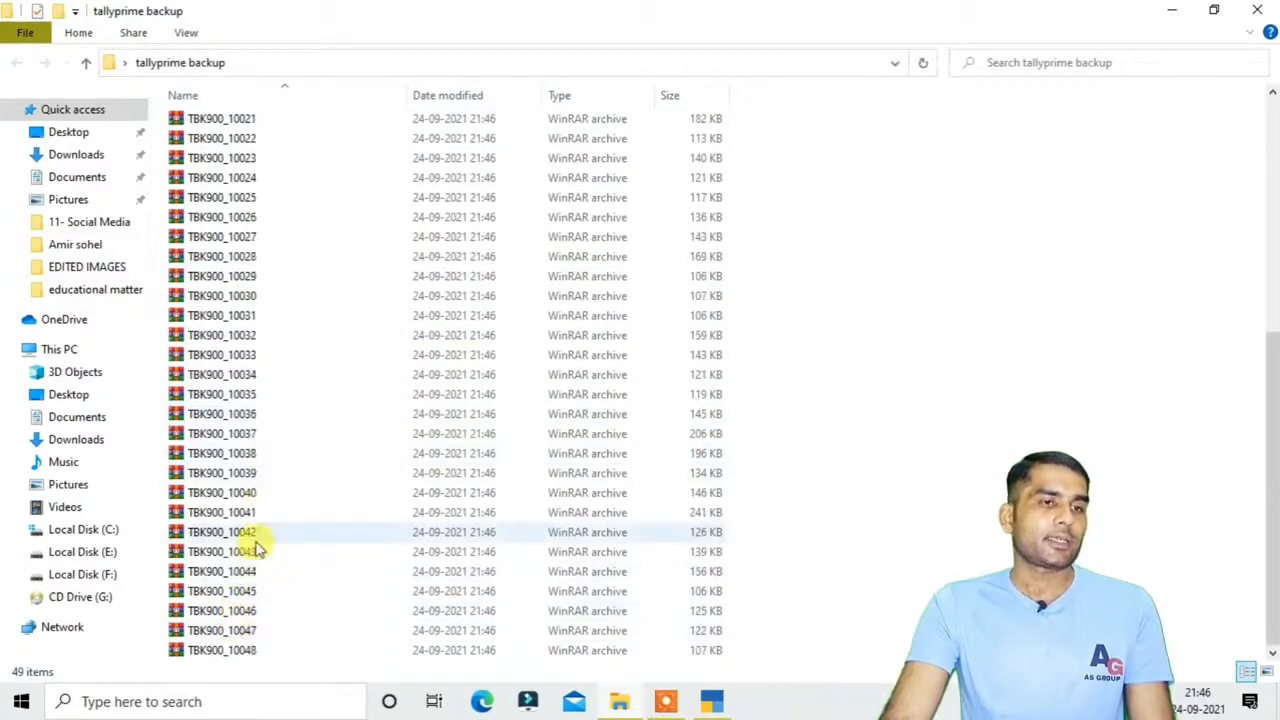
pyautogui.scroll(7, 258, 545)
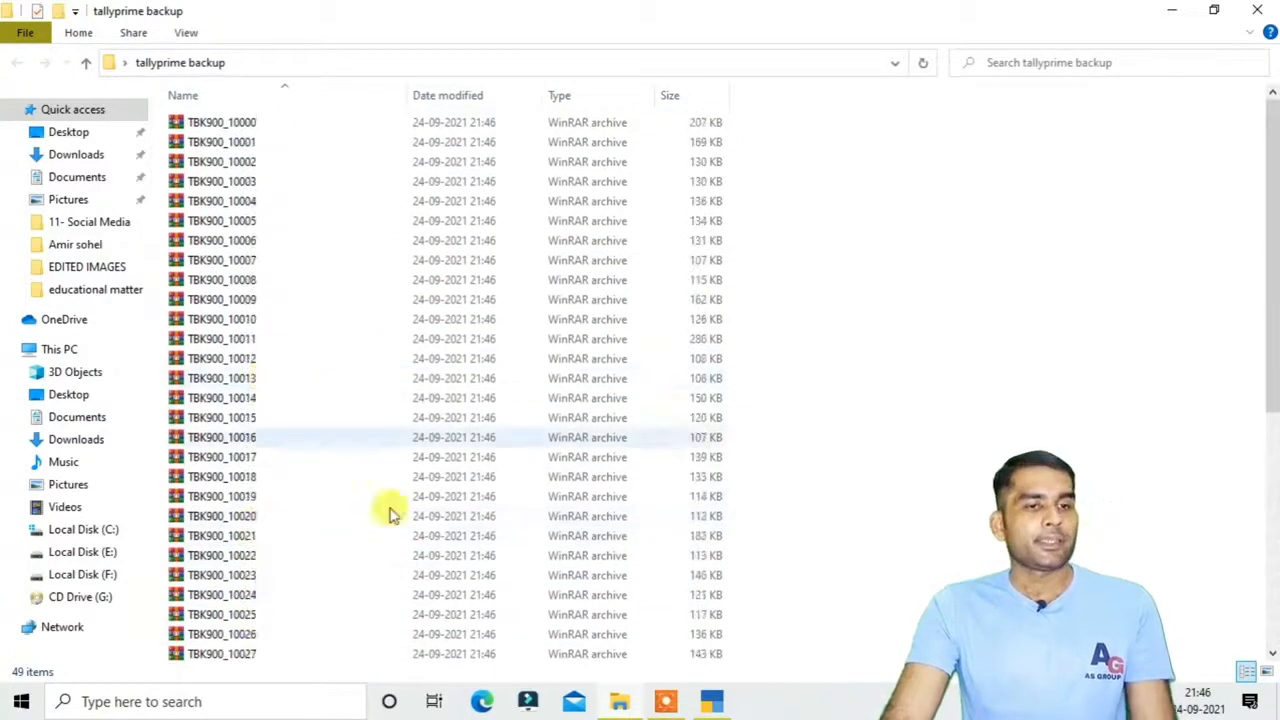
# Restore TallyPrime's Gateway of Tally from the taskbar
pyautogui.click(709, 704)
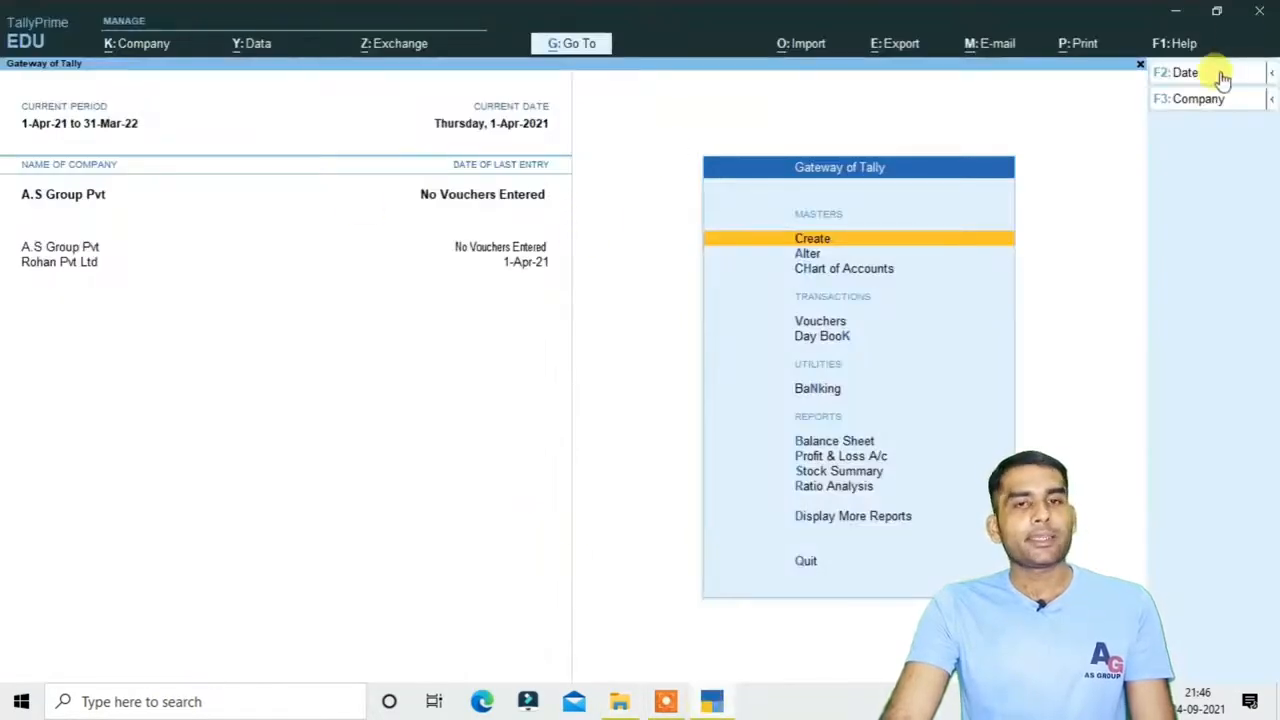
pyautogui.click(1176, 11)
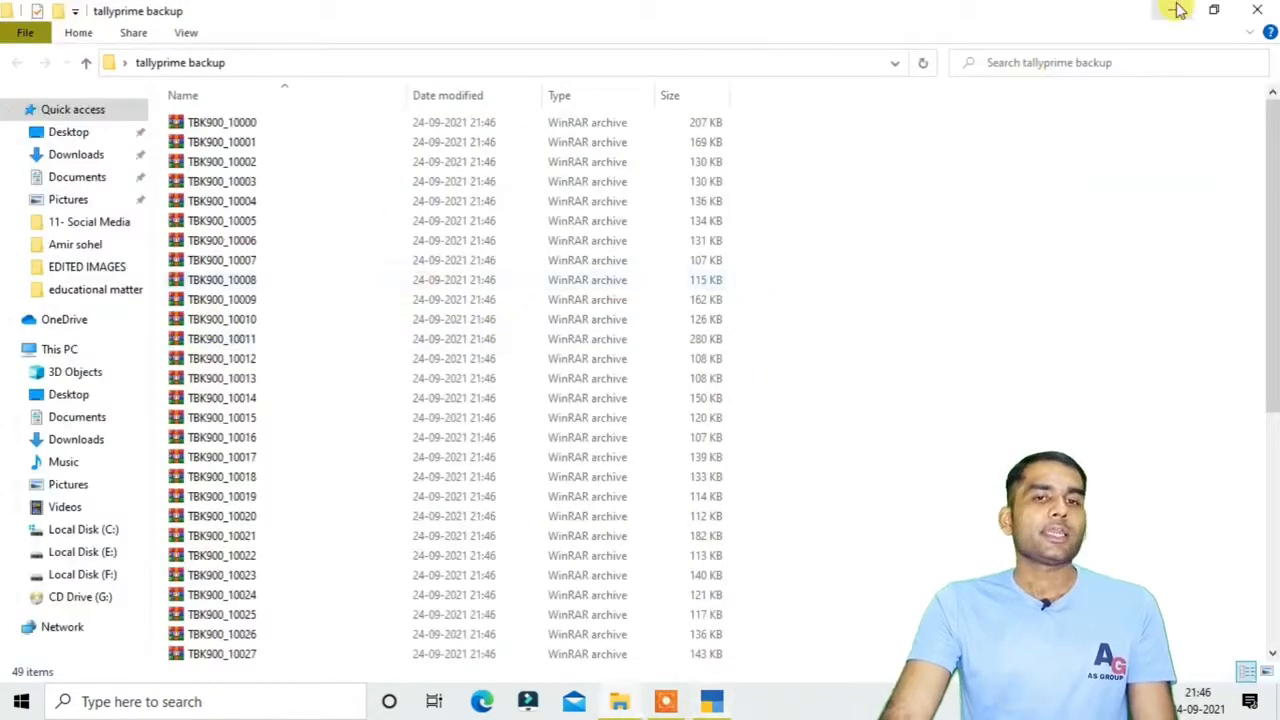
pyautogui.click(1176, 11)
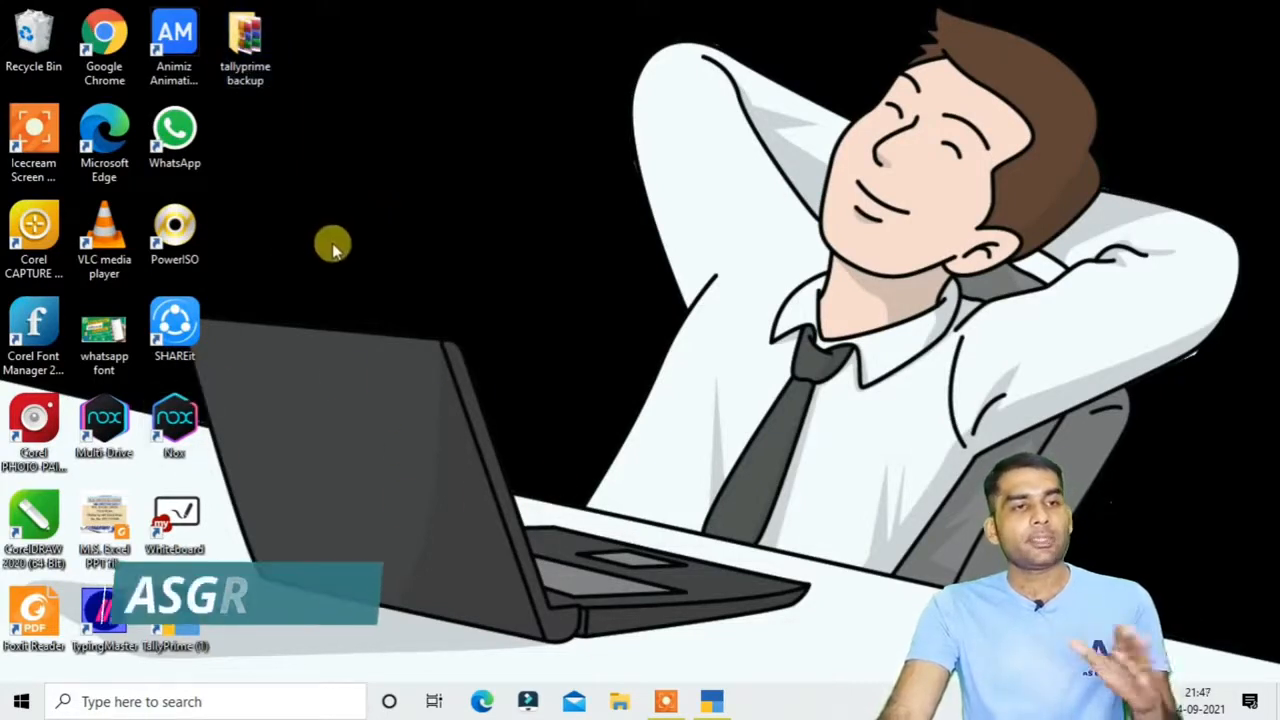
pyautogui.click(711, 701)
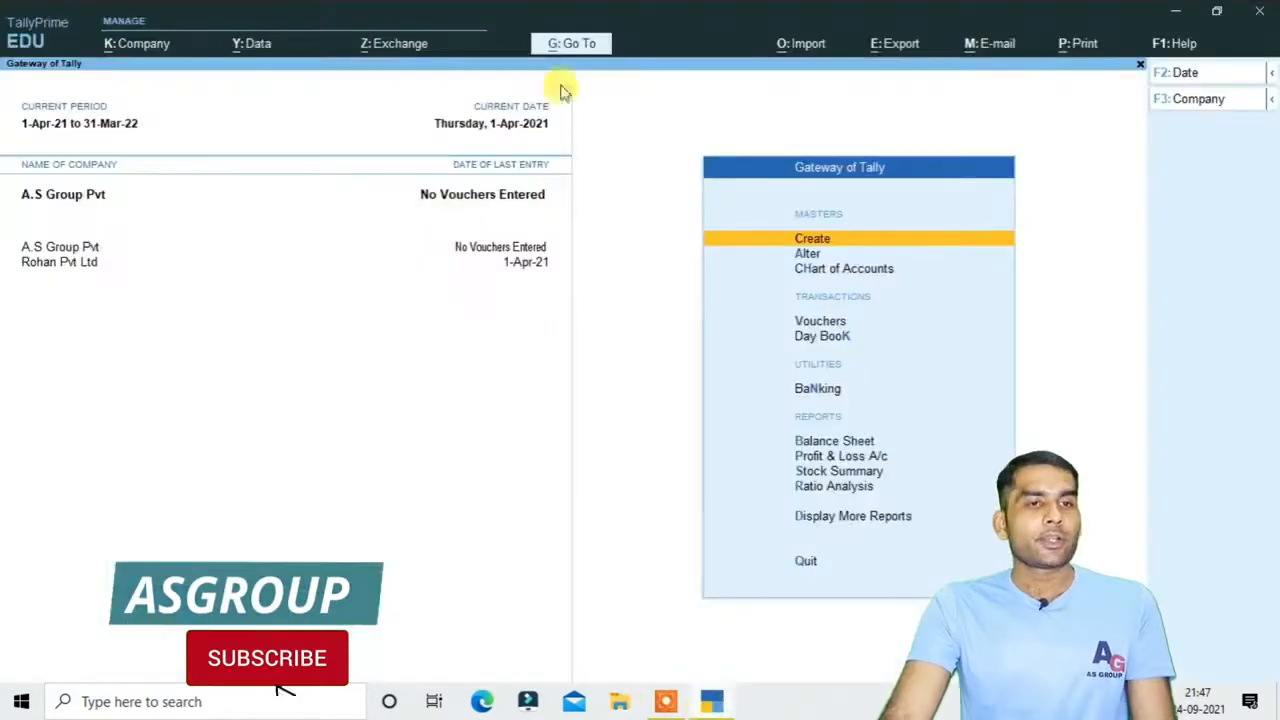
pyautogui.click(235, 43)
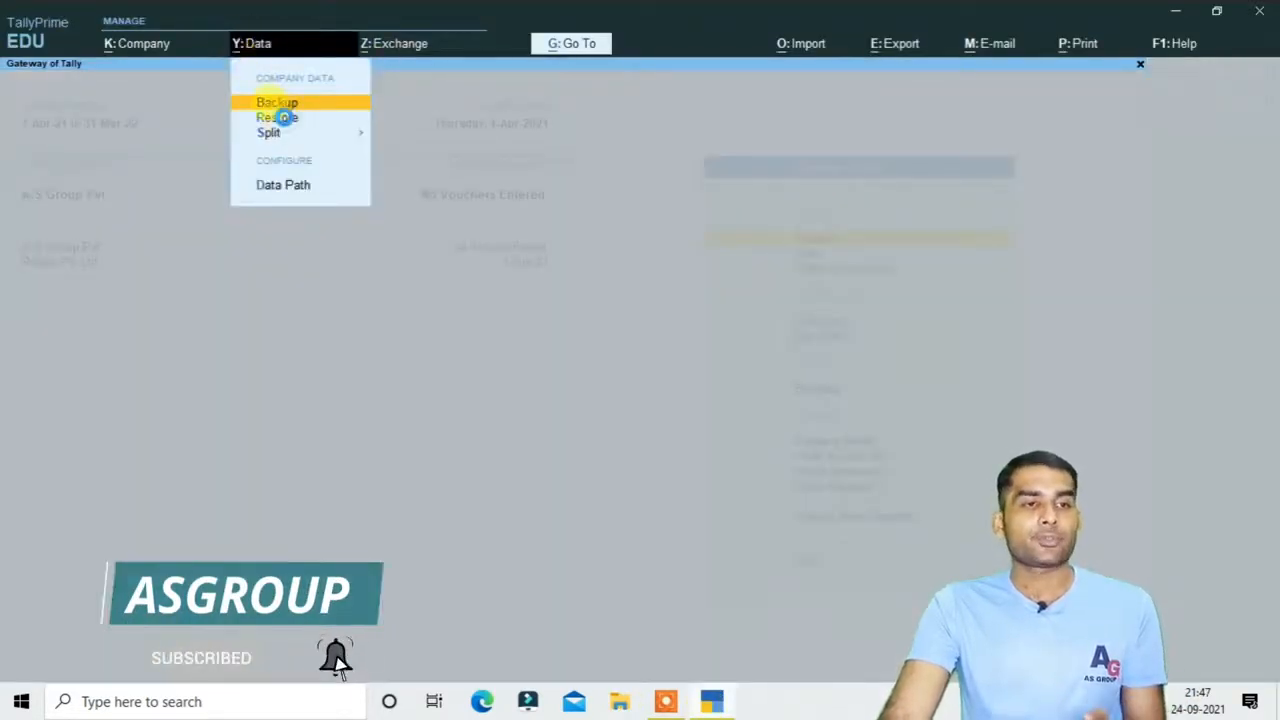
pyautogui.click(285, 117)
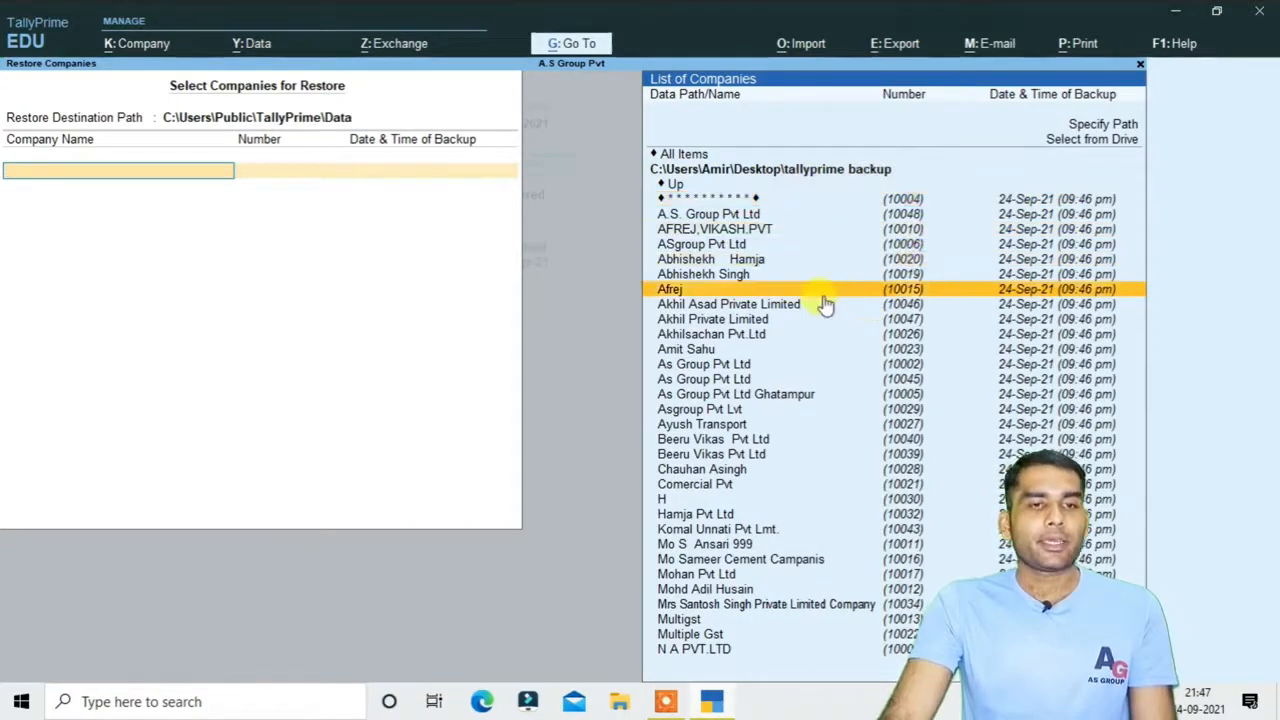
pyautogui.scroll(-20, 825, 420)
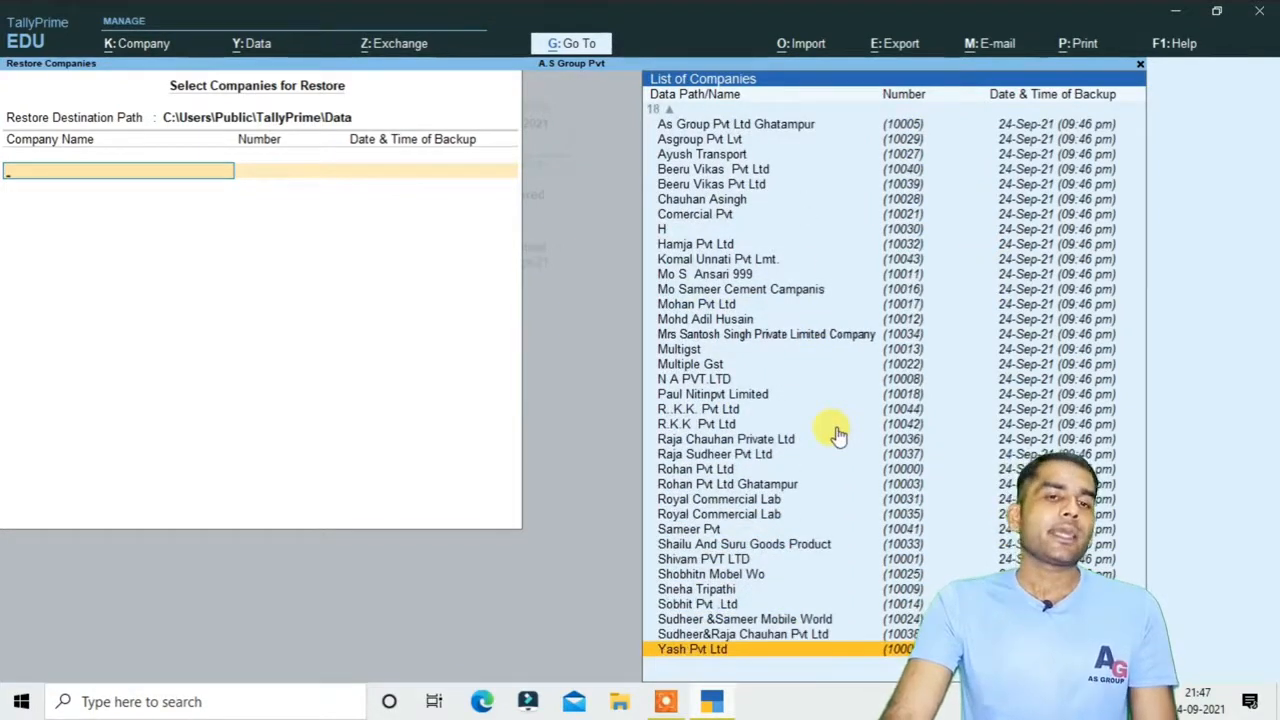
pyautogui.scroll(19, 838, 435)
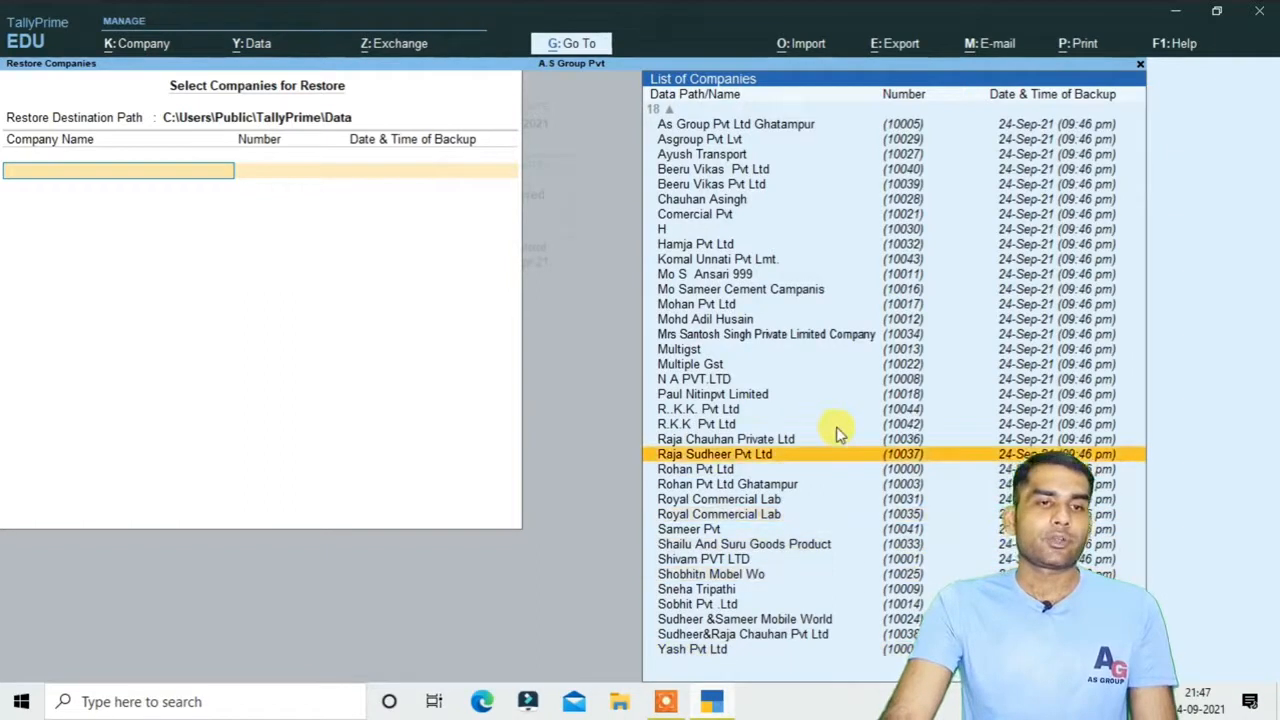
pyautogui.scroll(19, 838, 435)
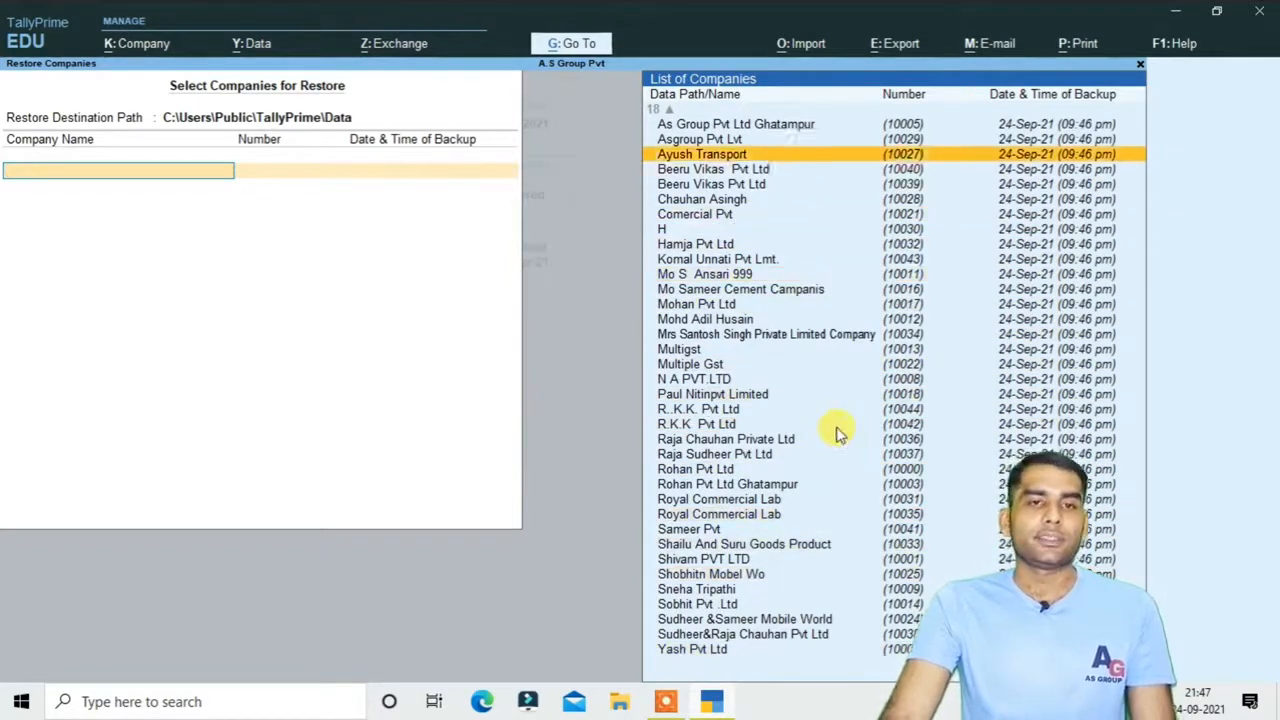
pyautogui.scroll(15, 838, 435)
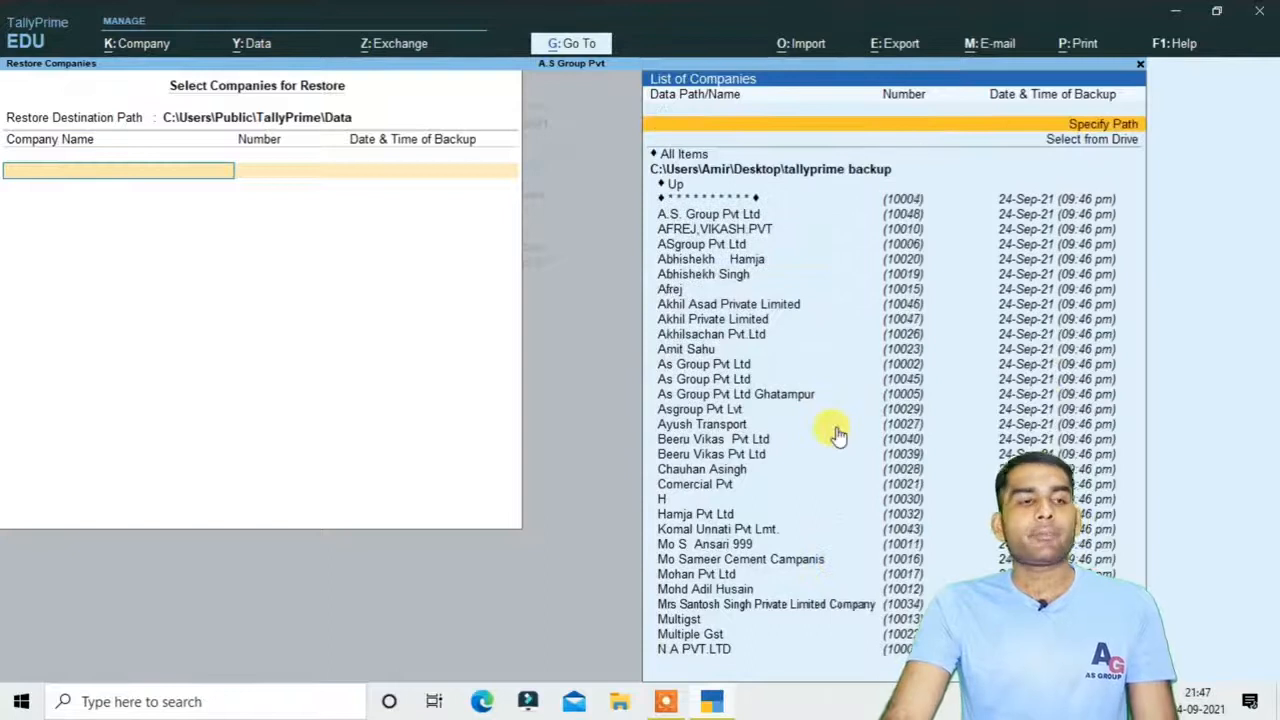
pyautogui.press('Escape')
pyautogui.press('Escape')
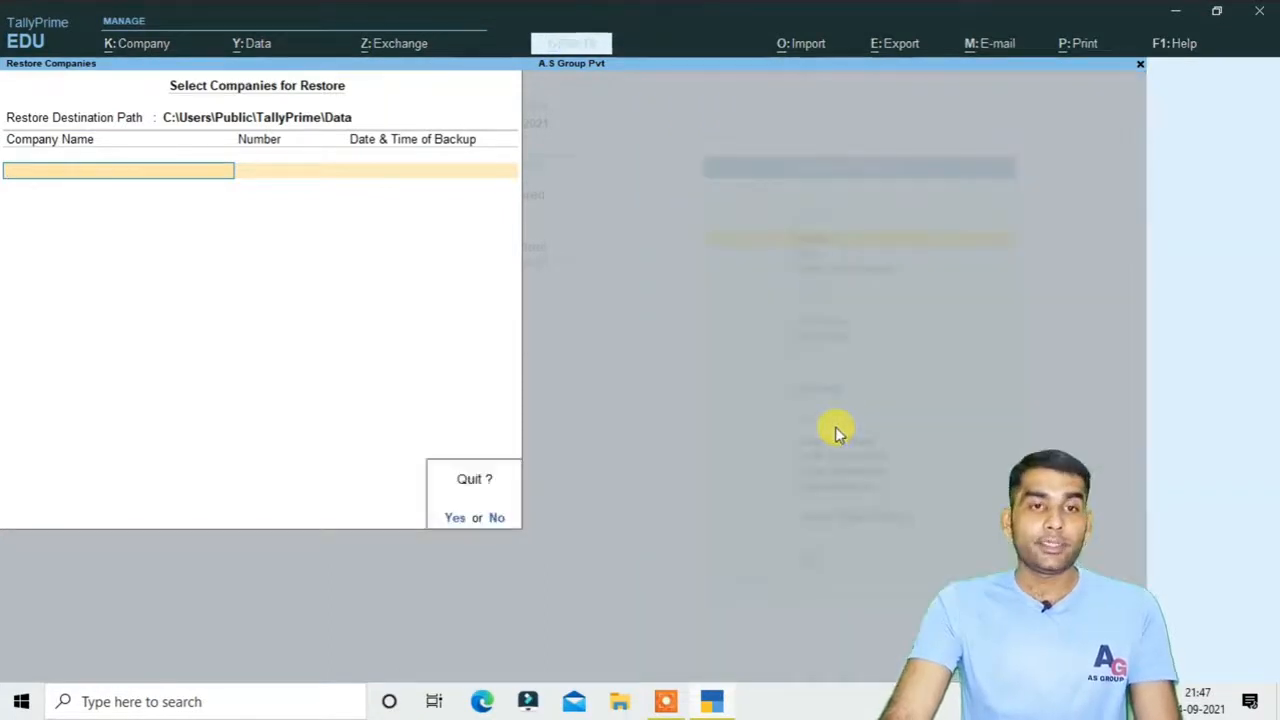
pyautogui.press('y')
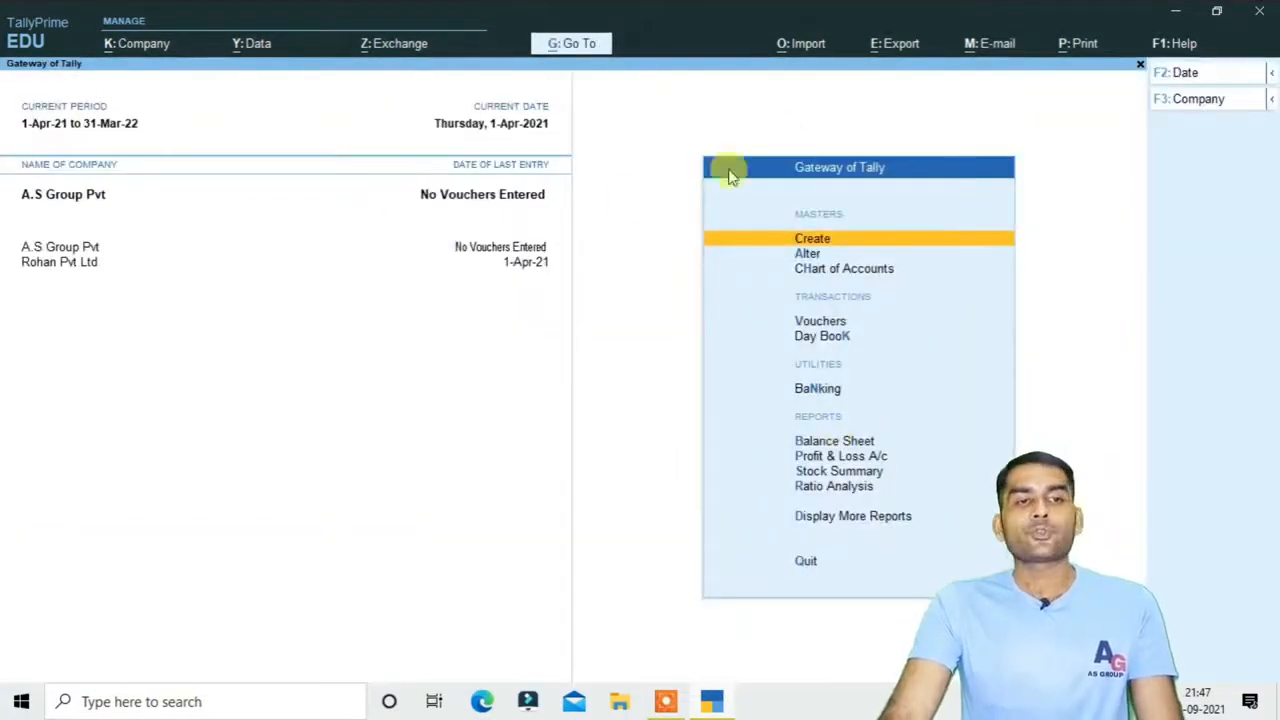